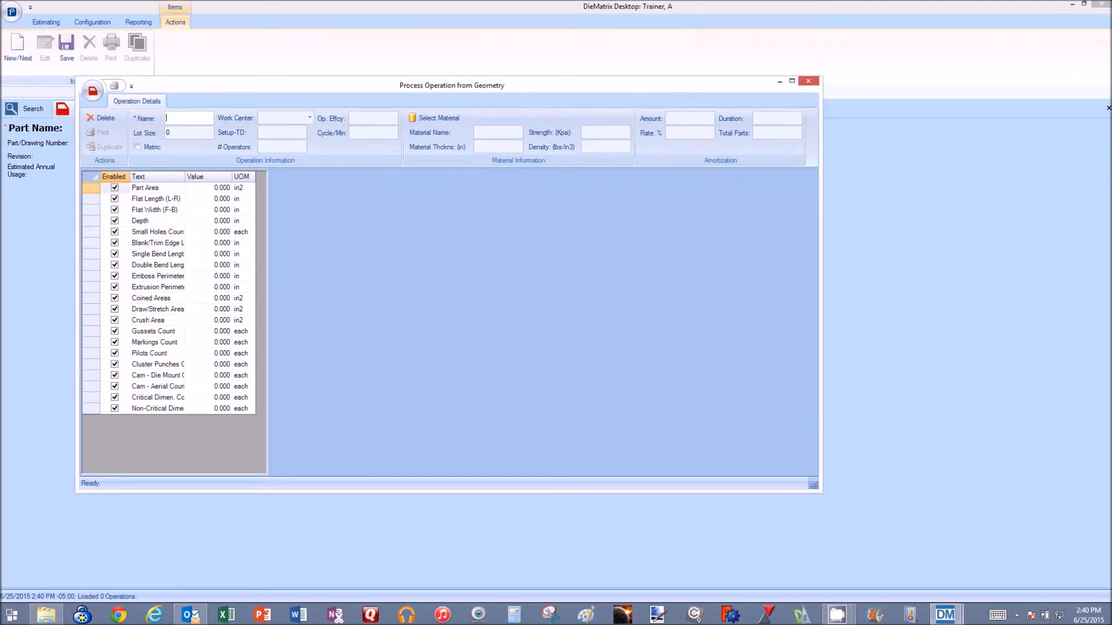
Name the operation Prog die and assign 2-HSS 60ksi (400mpa) as its production material.
text(og die)
click(439, 119)
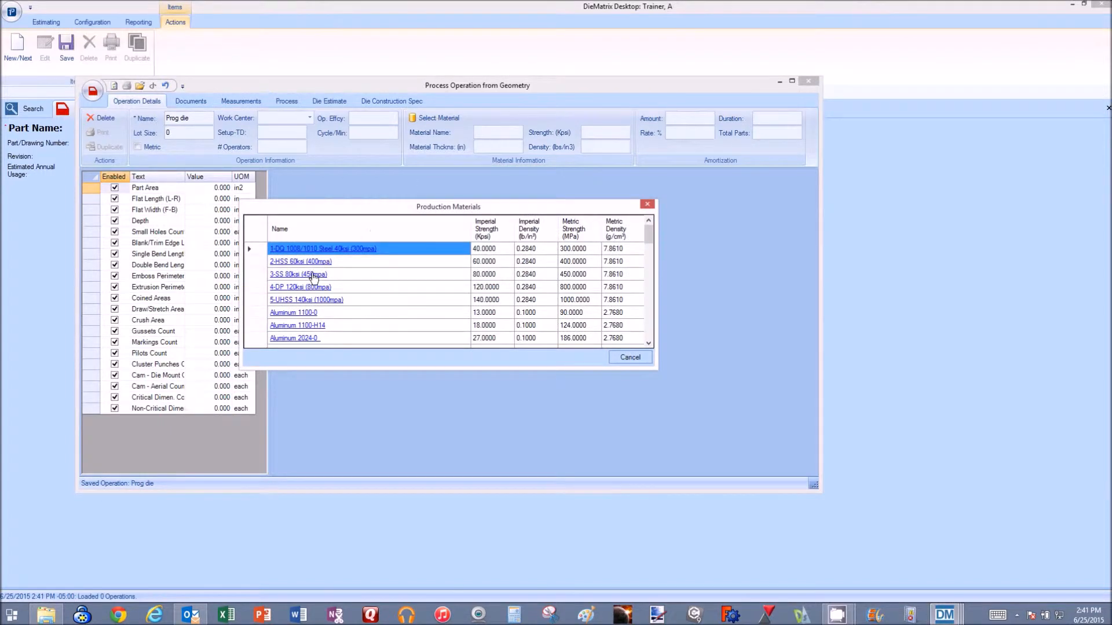
click(313, 263)
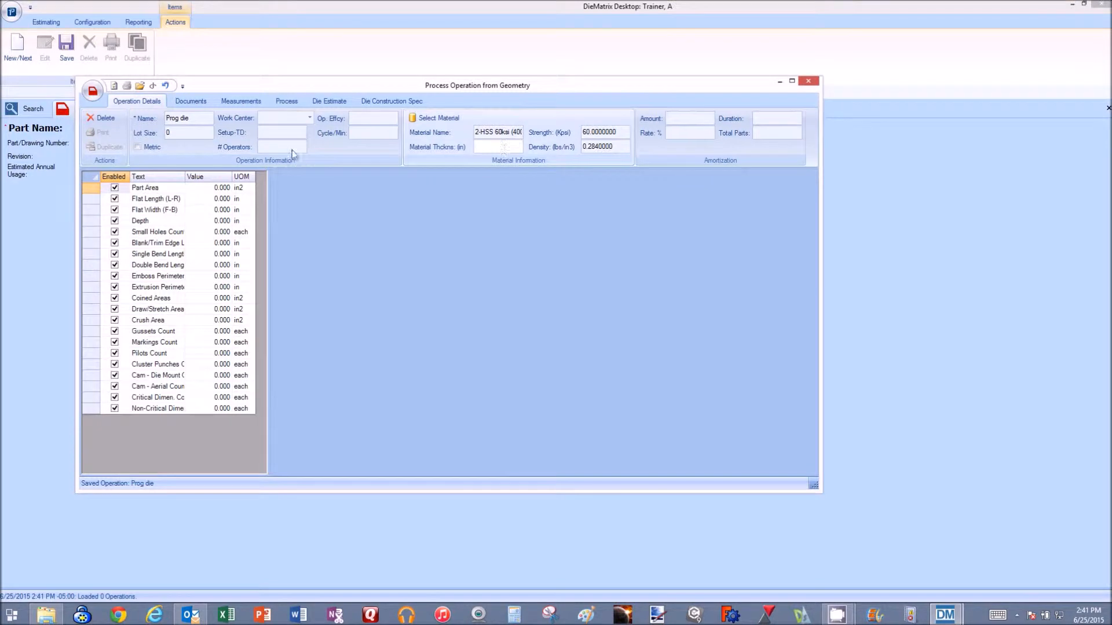
Switch the operation to metric units and set the material thickness to 2 mm.
click(151, 148)
click(499, 147)
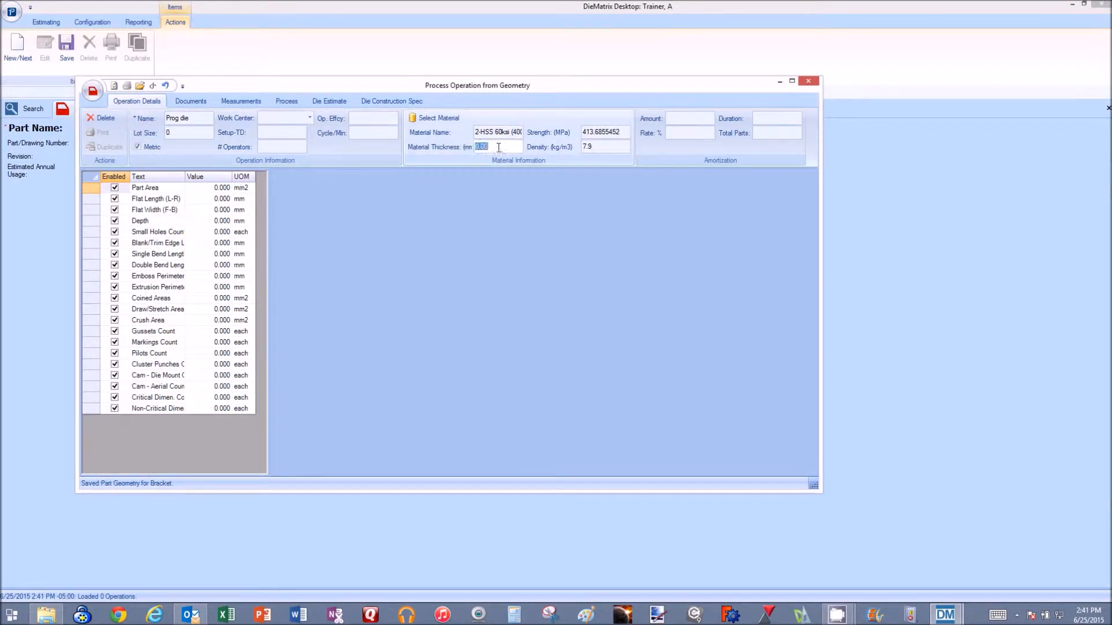
text(2)
click(181, 132)
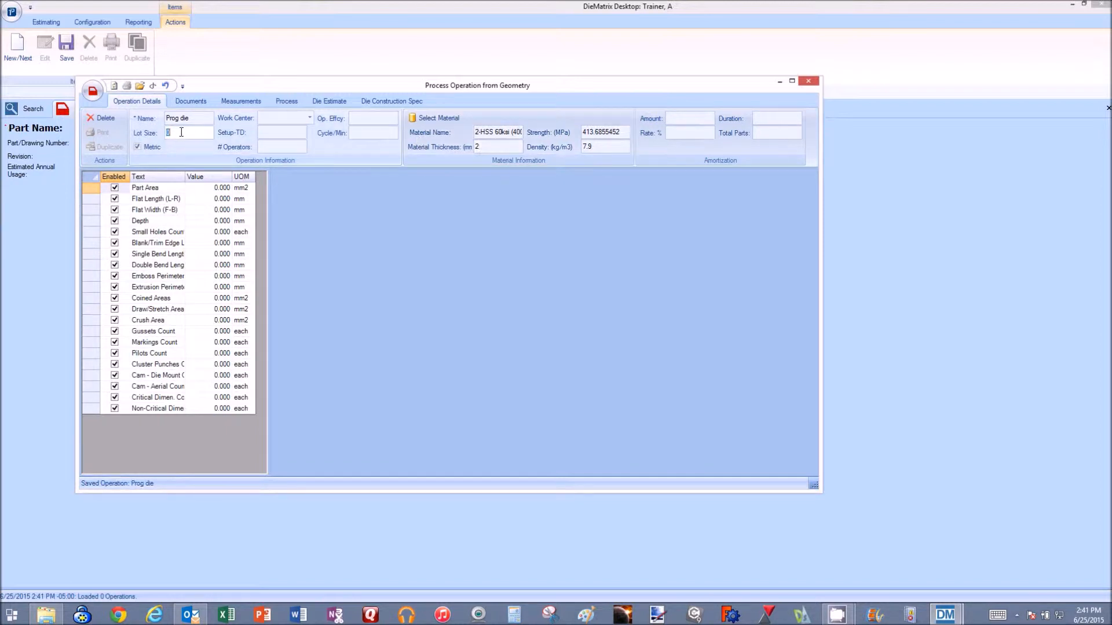
Open the CAD drawing brkt restr.stp for the operation.
click(189, 103)
click(120, 140)
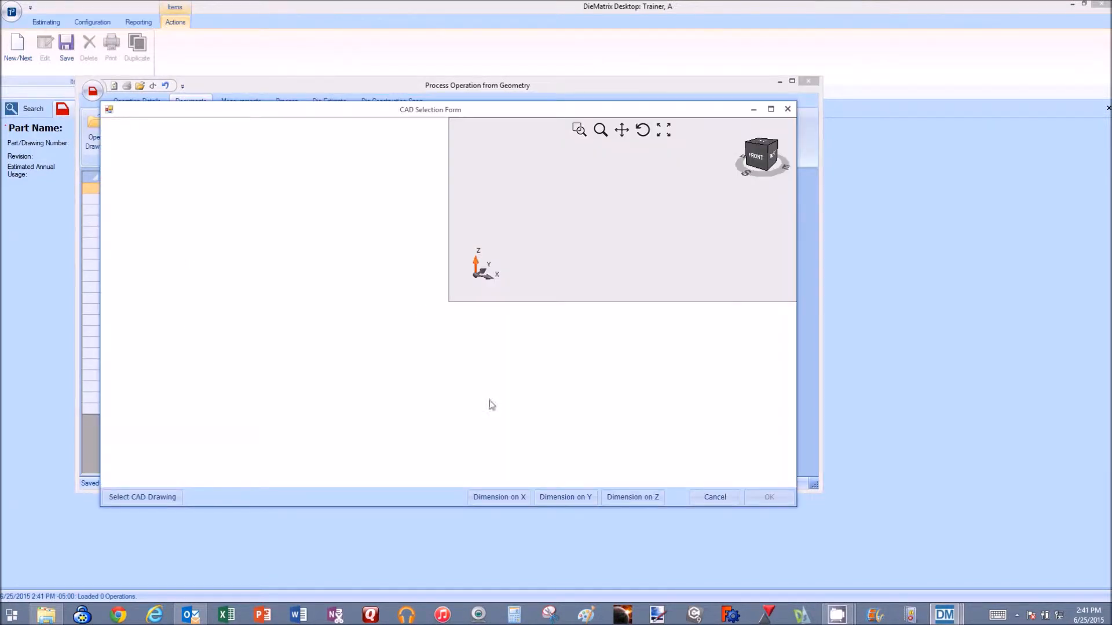
click(144, 496)
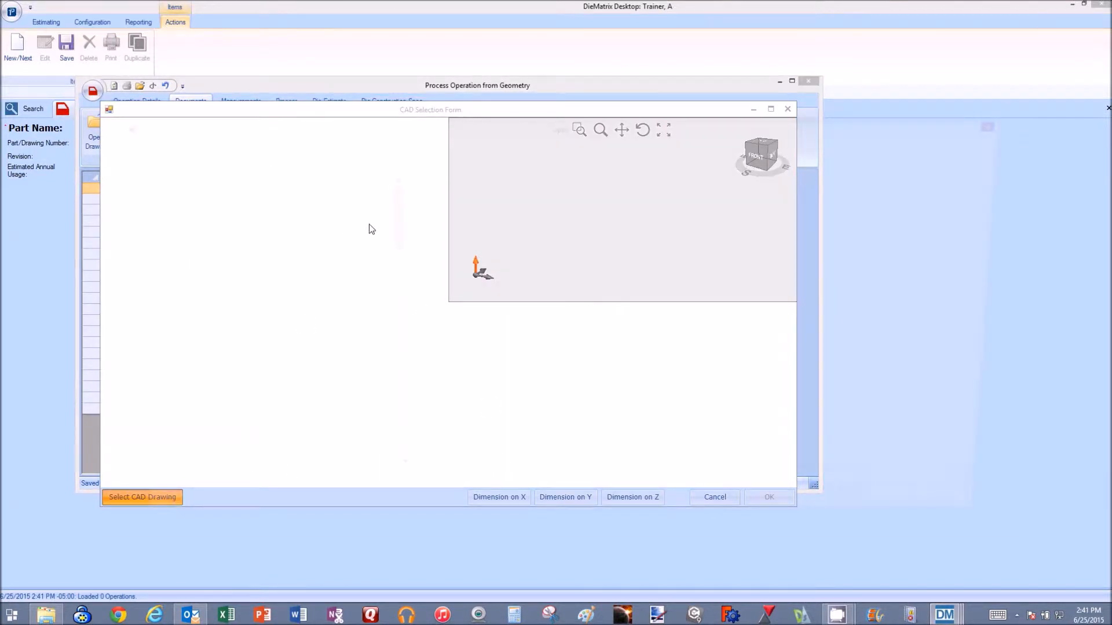
click(437, 197)
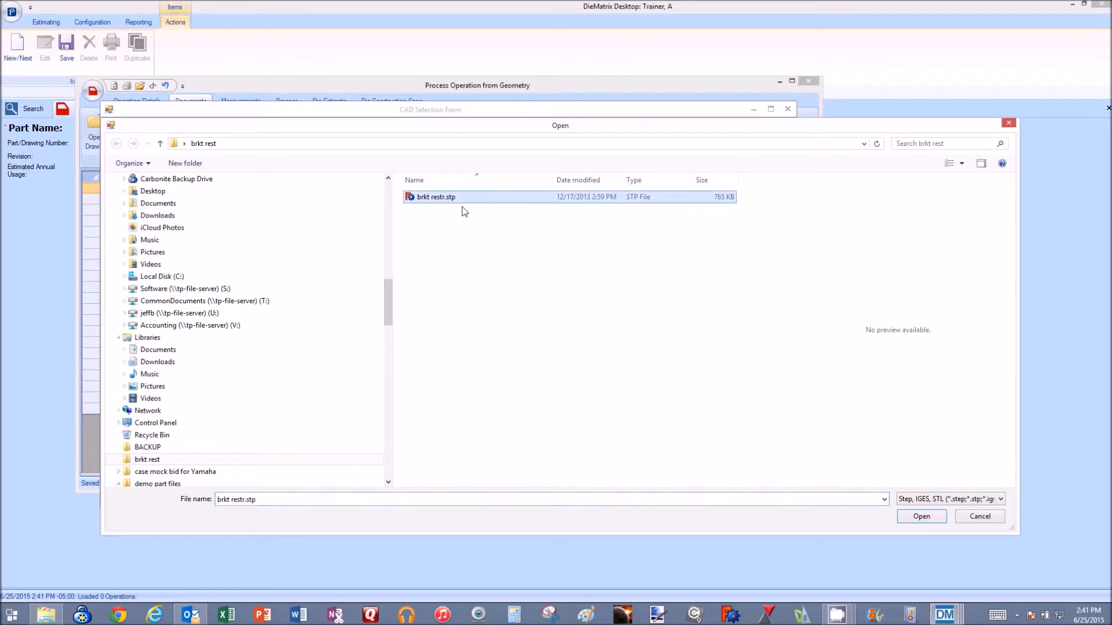
click(920, 516)
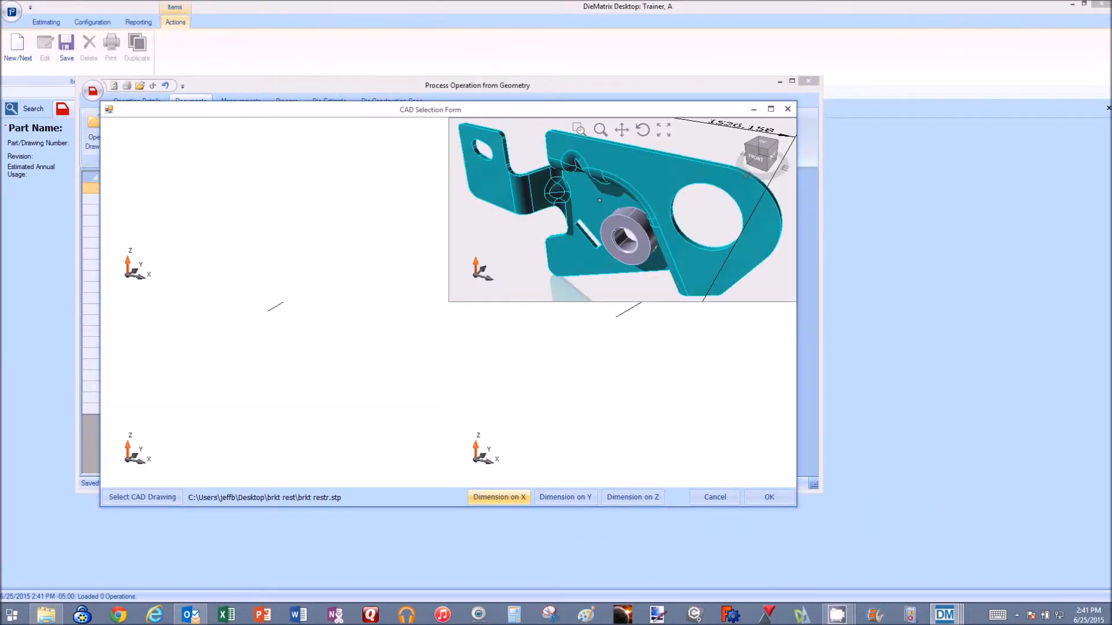
Dimension the bracket views along X and bring them into the operation in a maximized window.
click(599, 200)
click(492, 495)
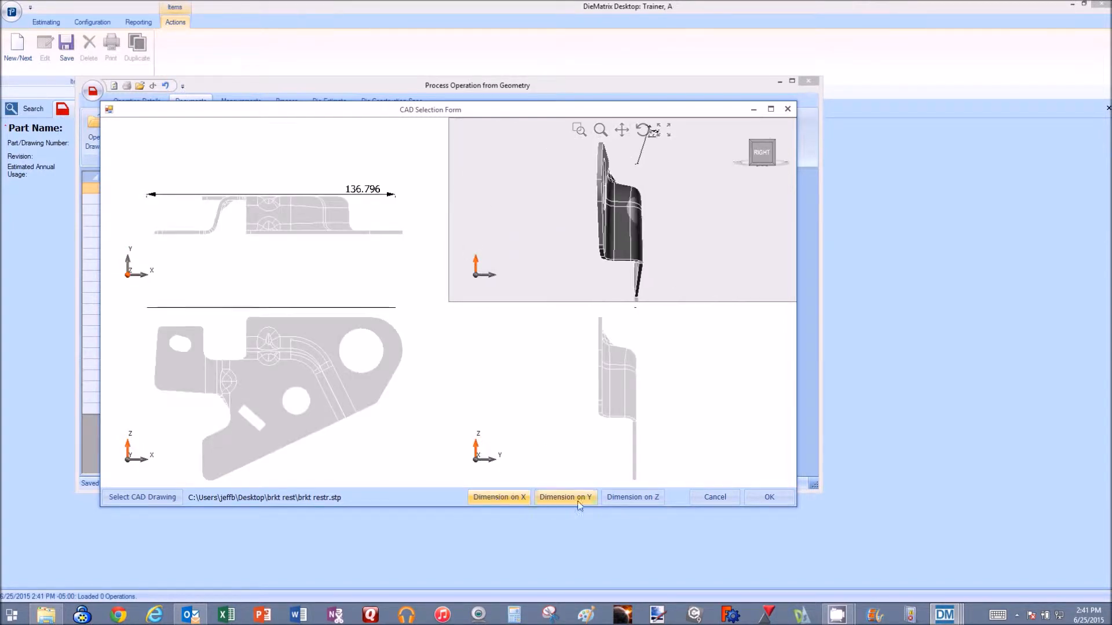
click(762, 499)
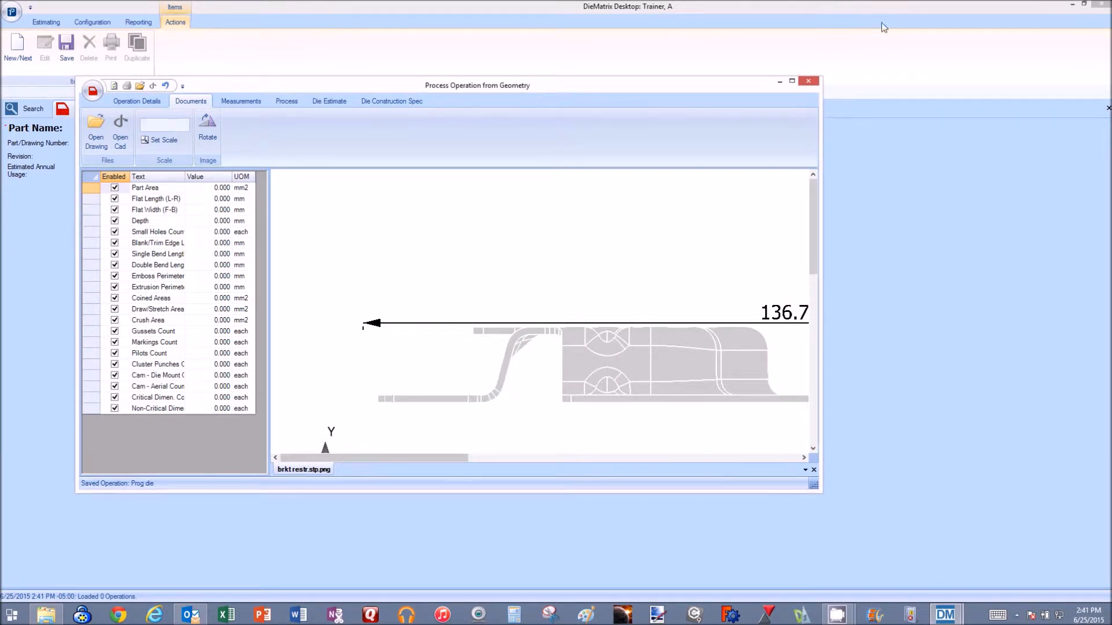
click(791, 81)
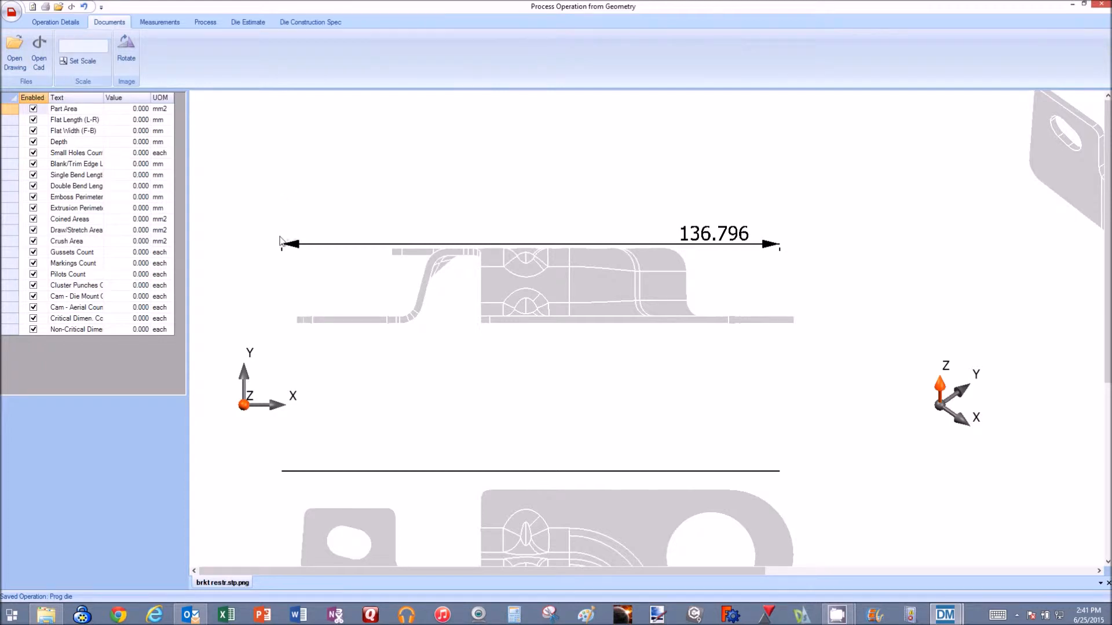
Set the drawing scale to 136.796 mm across the overall X dimension of the upper view.
click(67, 49)
click(779, 248)
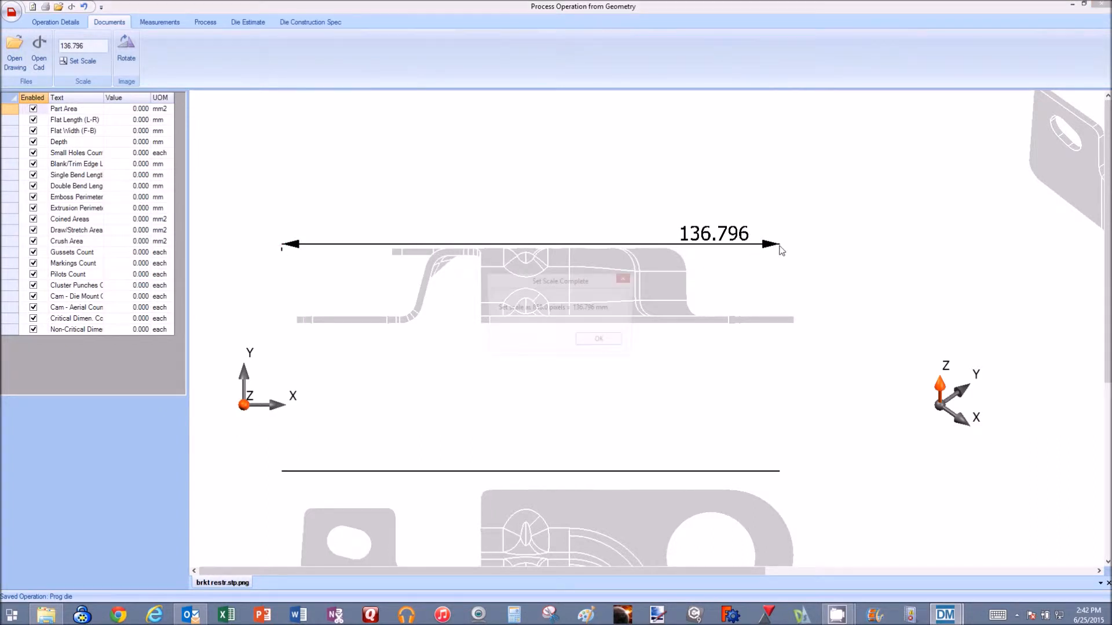
click(614, 342)
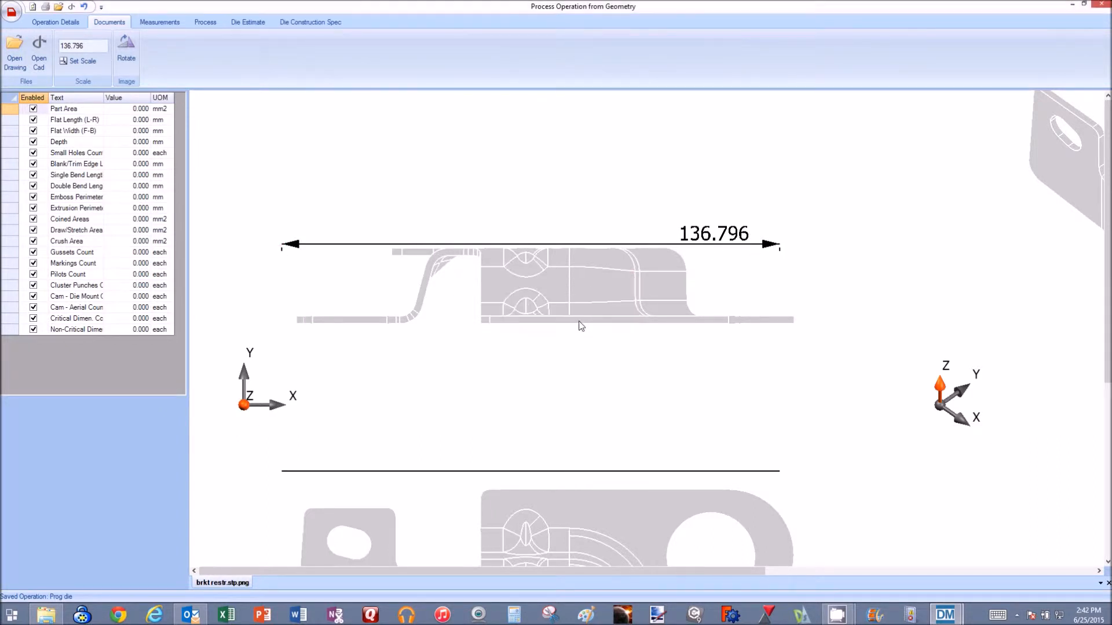
Switch the operation from metric to inch units and display the converted drawing scale.
click(47, 23)
click(56, 68)
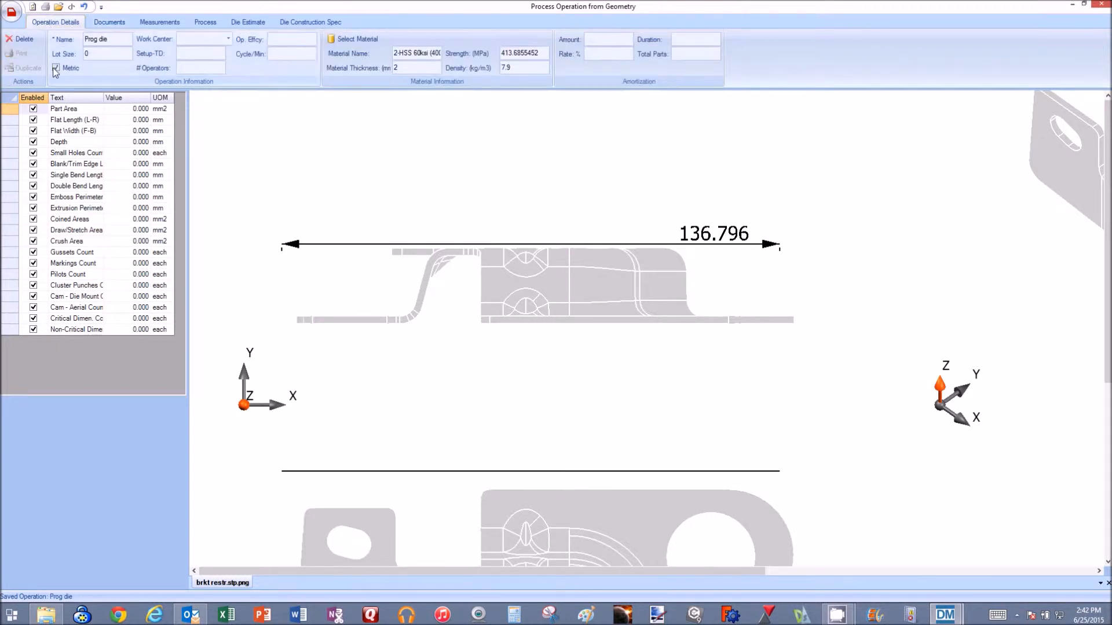
click(106, 23)
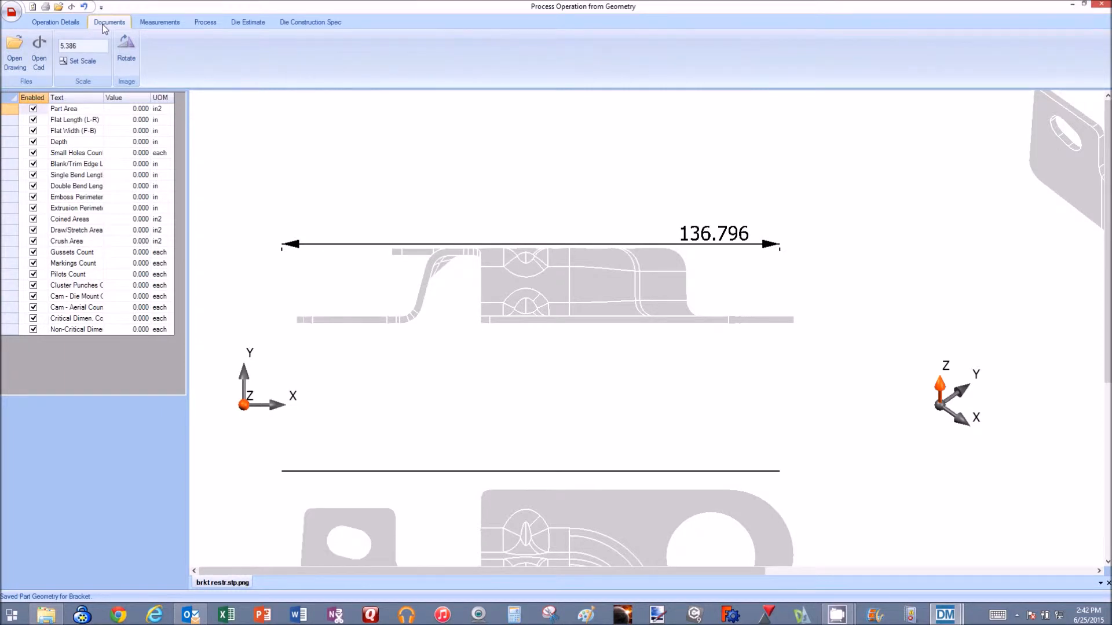
Measure Flat Length (L-R) by tracing the bent profile of the XY view from one end to the other.
click(90, 122)
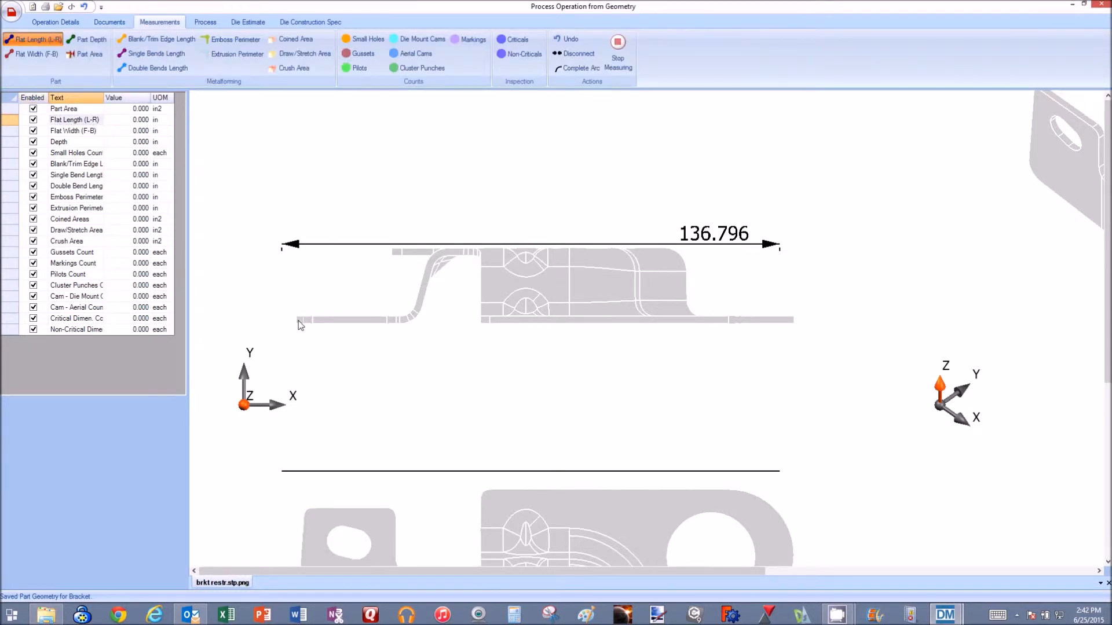
click(410, 321)
click(430, 260)
click(436, 255)
click(444, 252)
click(664, 250)
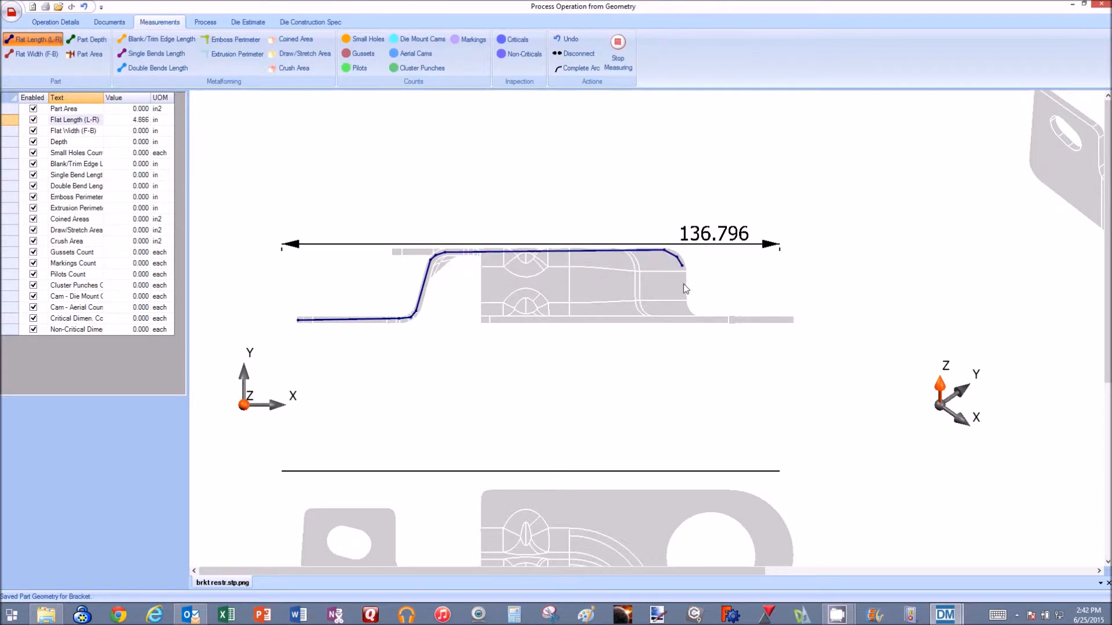
click(698, 320)
click(793, 320)
Measure Flat Width (F-B) by tracing the bent profile of the side view from its upper to its lower end.
click(72, 132)
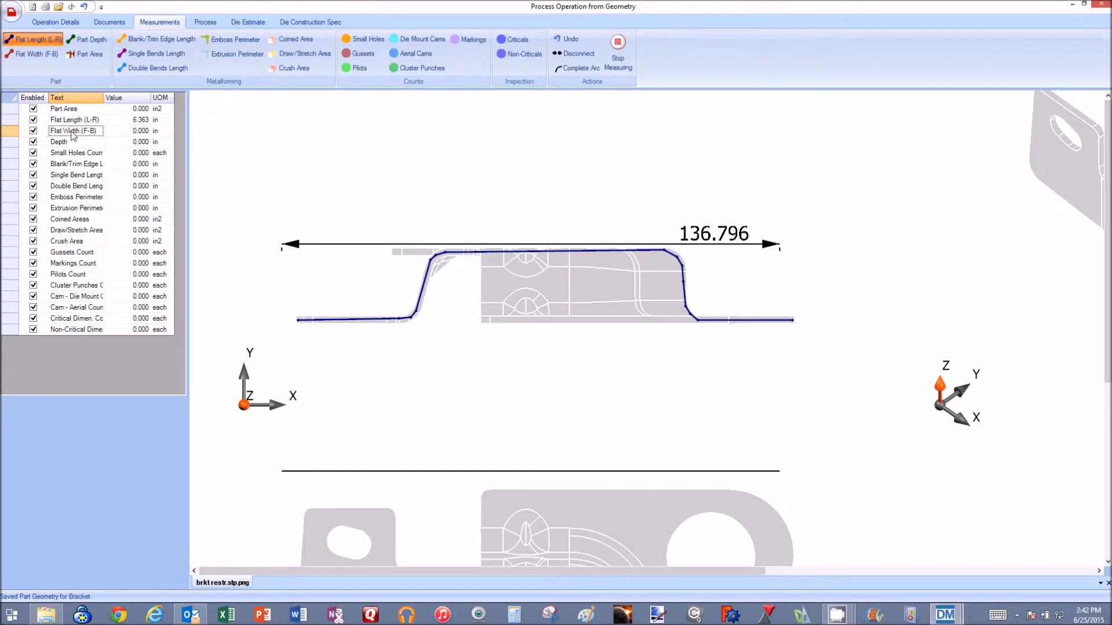
scroll(416, 401, down, 3)
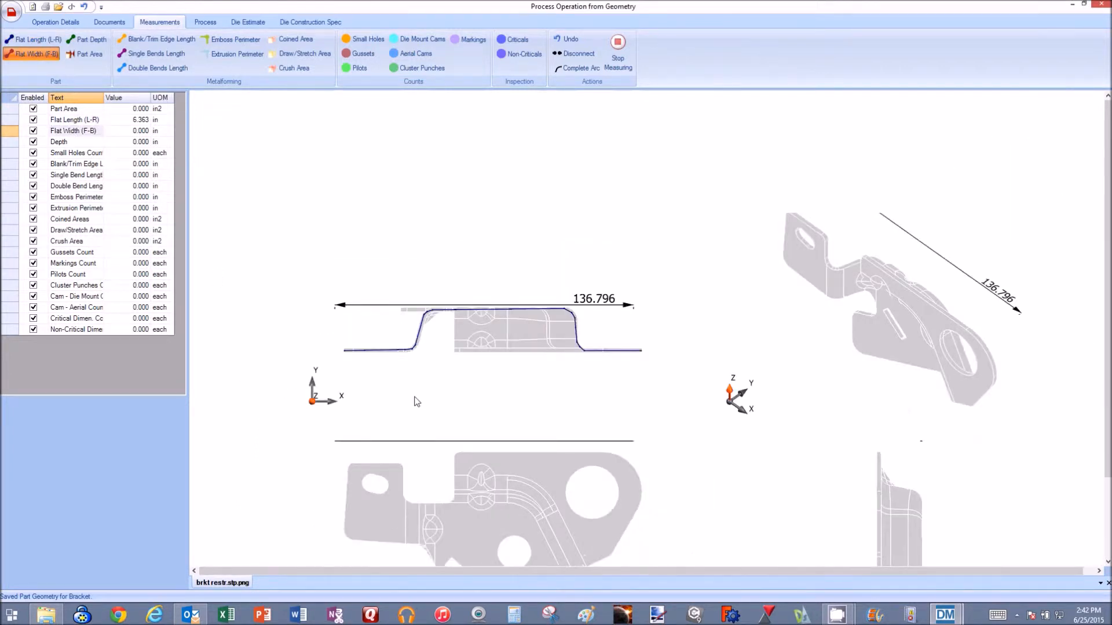
scroll(417, 401, down, 1)
scroll(764, 523, up, 4)
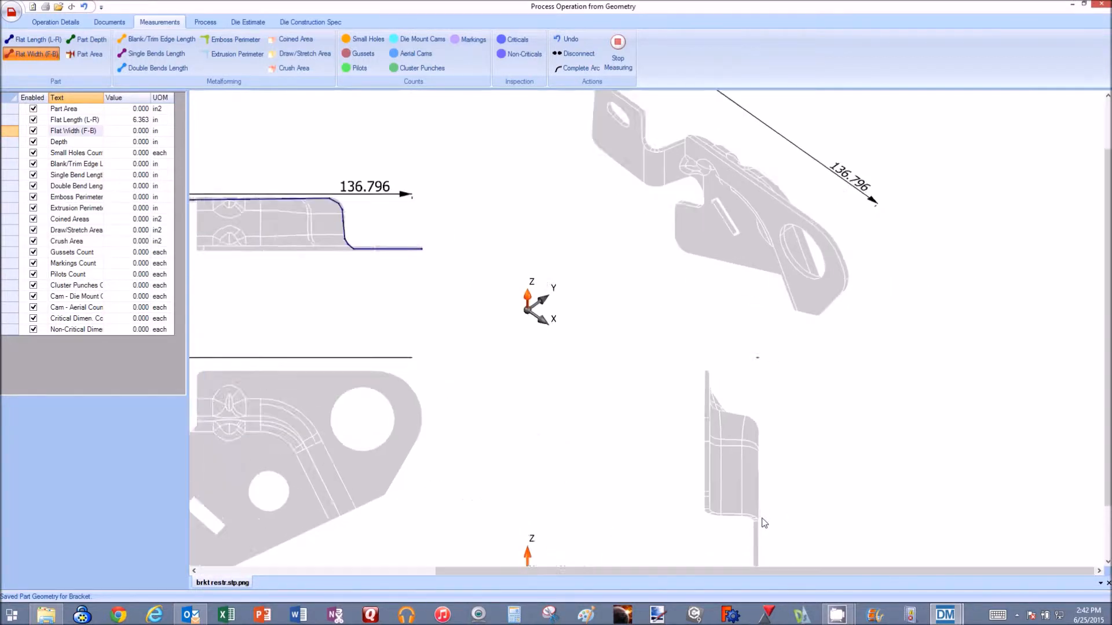
scroll(762, 519, up, 1)
mouse_move(789, 498)
middle_down()
mouse_move(760, 470)
mouse_move(603, 410)
mouse_move(592, 385)
middle_up()
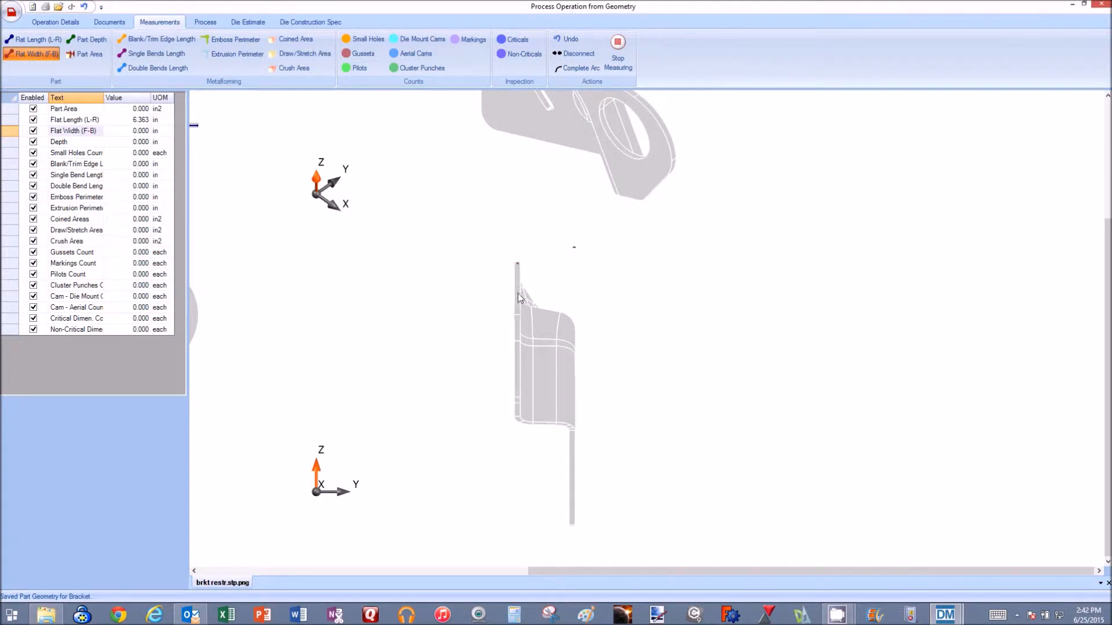
click(532, 309)
click(558, 316)
click(574, 344)
click(574, 527)
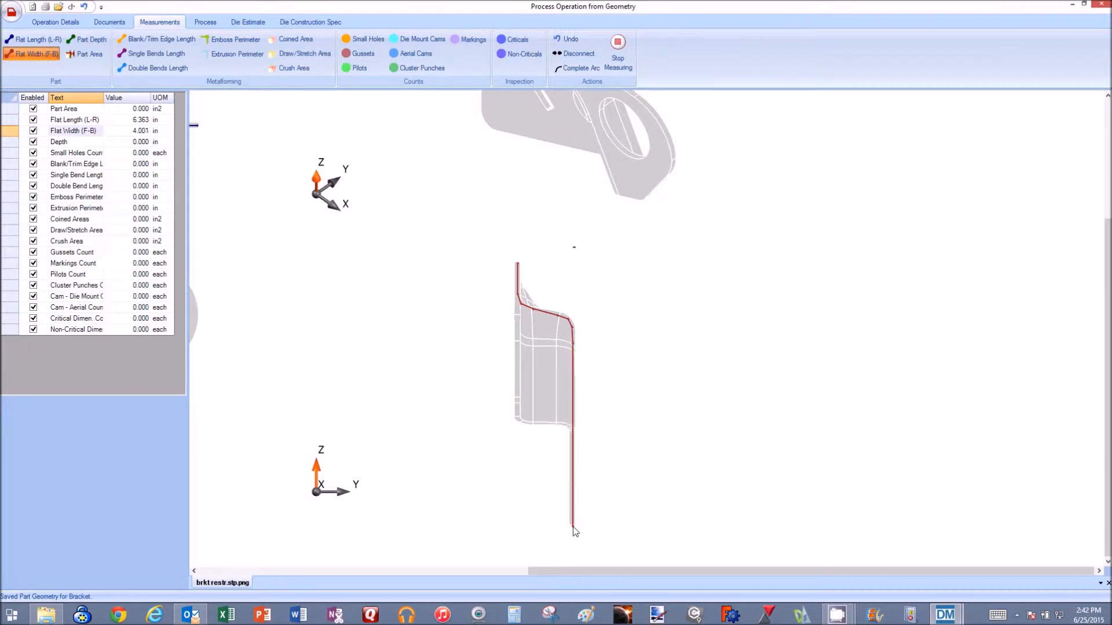
Measure the part depth straight across the side view.
click(71, 143)
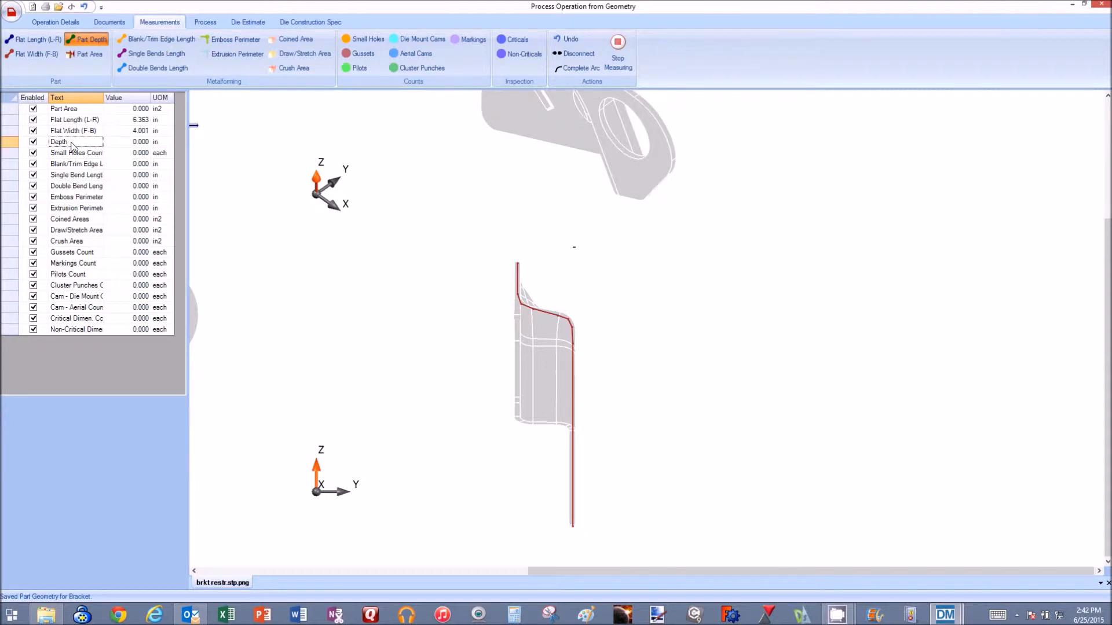
click(515, 335)
click(575, 337)
Mark the four openings in the front view as small holes, including the angled slot.
click(93, 154)
scroll(234, 264, down, 3)
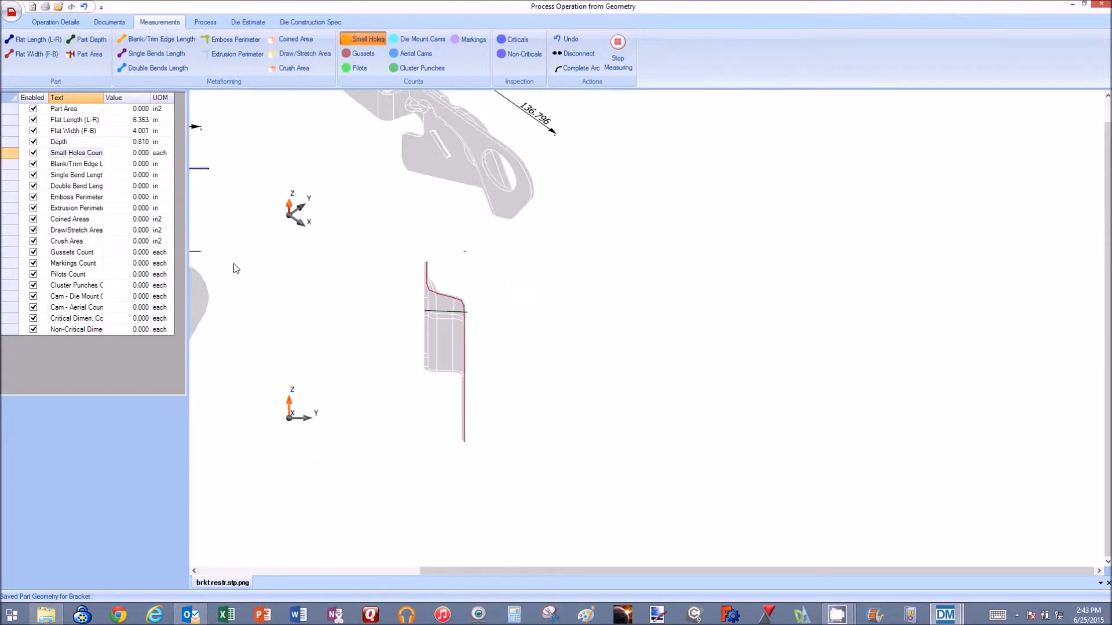
scroll(234, 264, down, 2)
mouse_move(231, 271)
middle_down()
mouse_move(301, 291)
mouse_move(528, 307)
middle_up()
scroll(464, 336, up, 3)
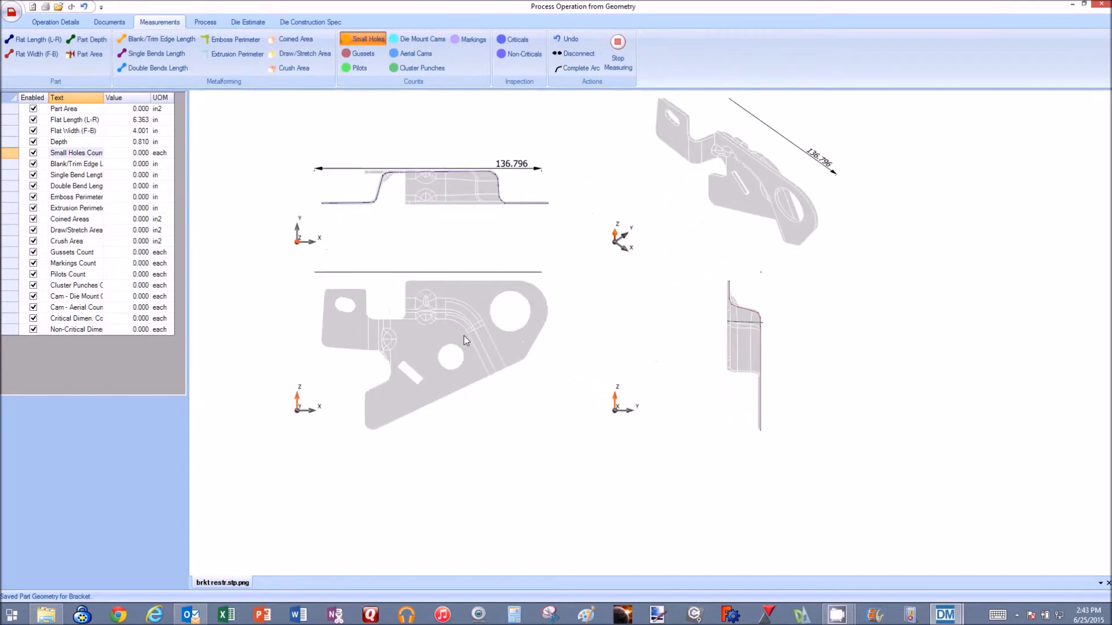
click(348, 304)
click(414, 370)
click(453, 355)
click(515, 309)
Measure the blank/trim edge length by tracing the bracket's outer contour in the front view, completing the rounded end as an arc.
click(80, 164)
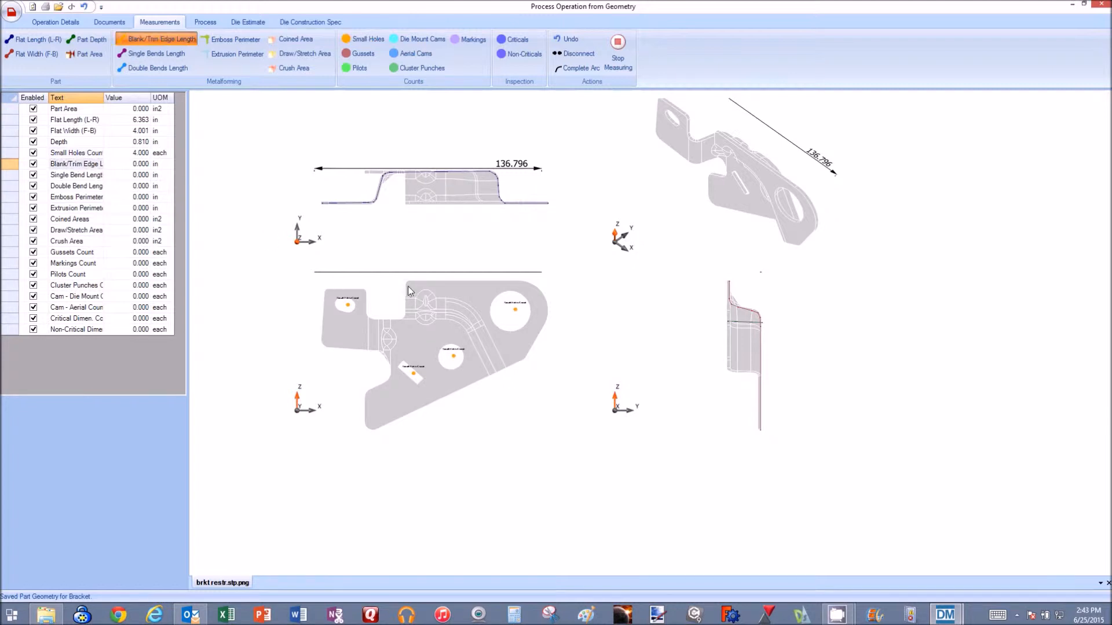
click(522, 282)
click(545, 297)
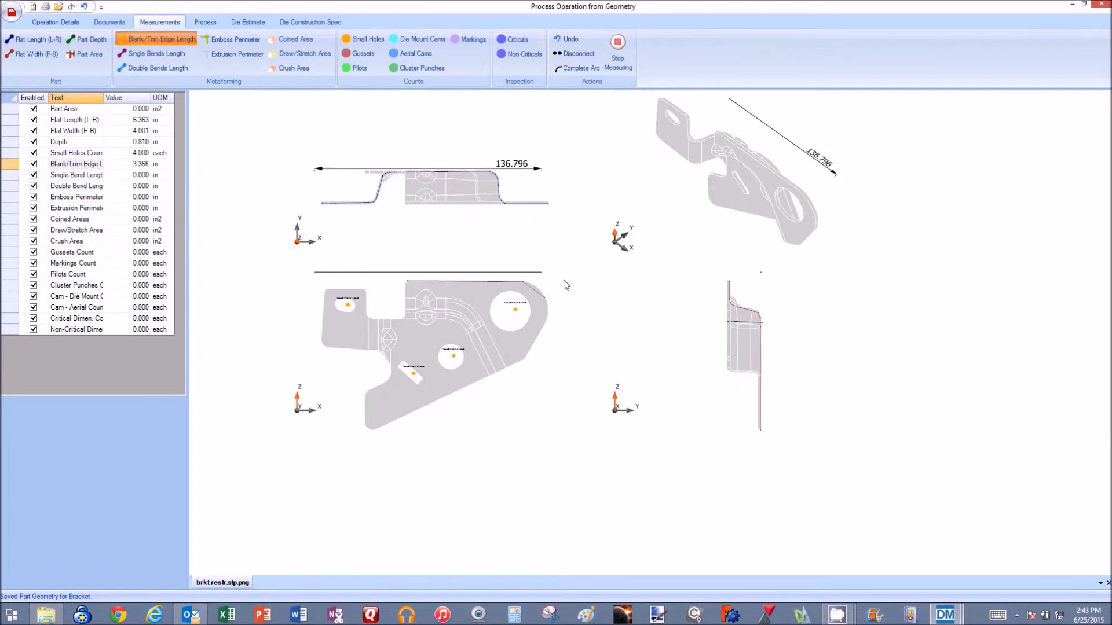
click(576, 69)
click(548, 324)
click(368, 431)
click(366, 427)
click(371, 389)
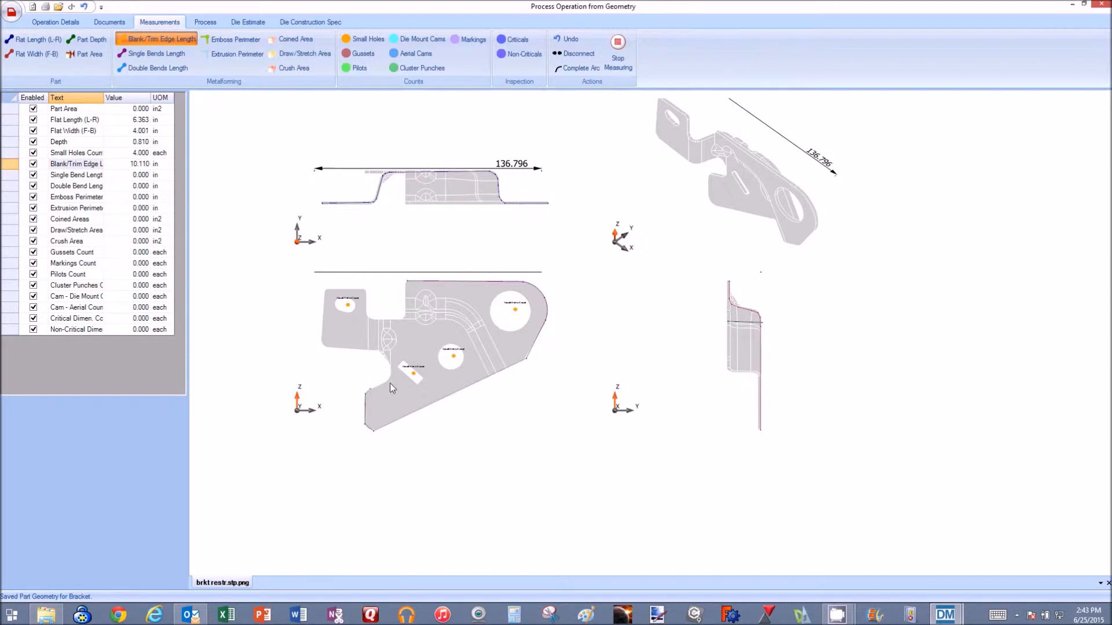
click(391, 370)
click(380, 350)
click(327, 349)
click(403, 315)
Measure the double bend length across the neck between the small tab and the bracket body.
click(78, 187)
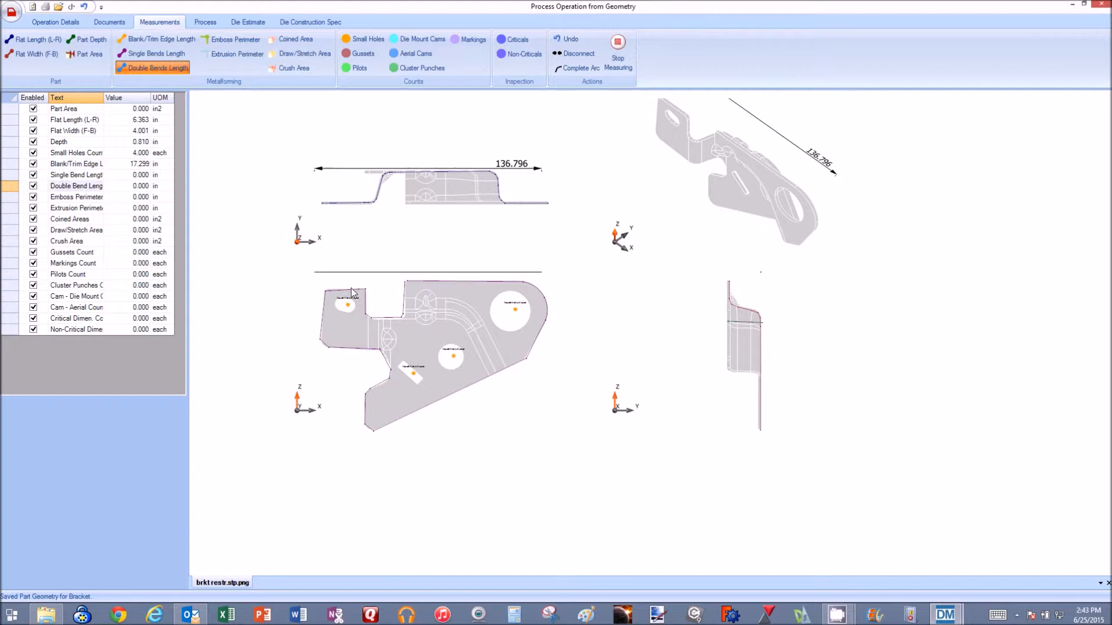
click(376, 326)
click(87, 199)
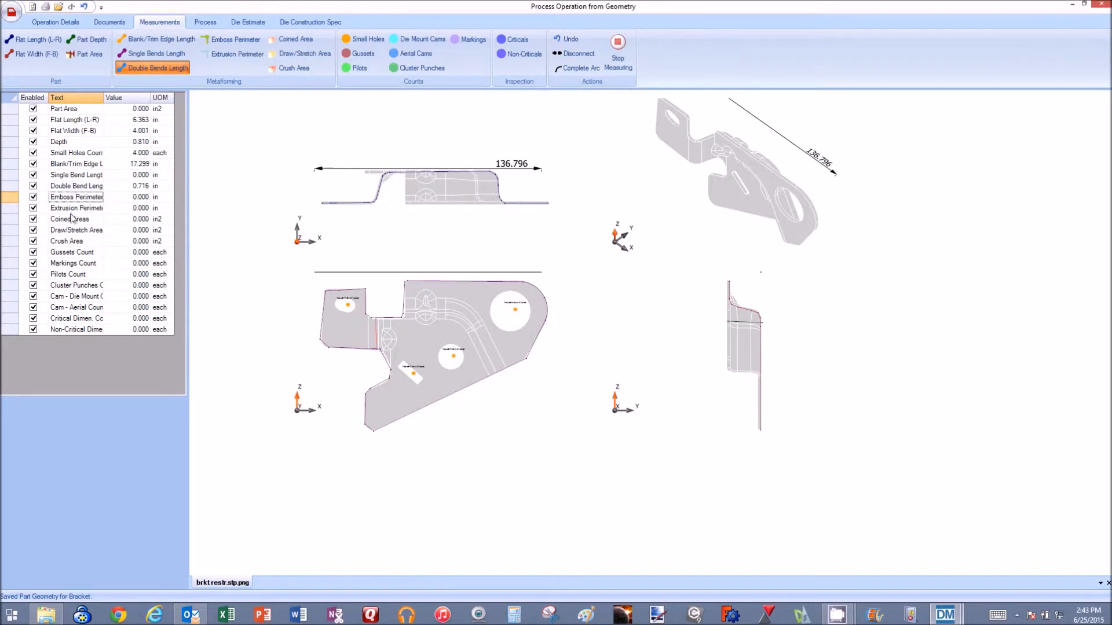
Outline a four-cornered crush area over the formed central portion of the bracket in the front view.
click(67, 242)
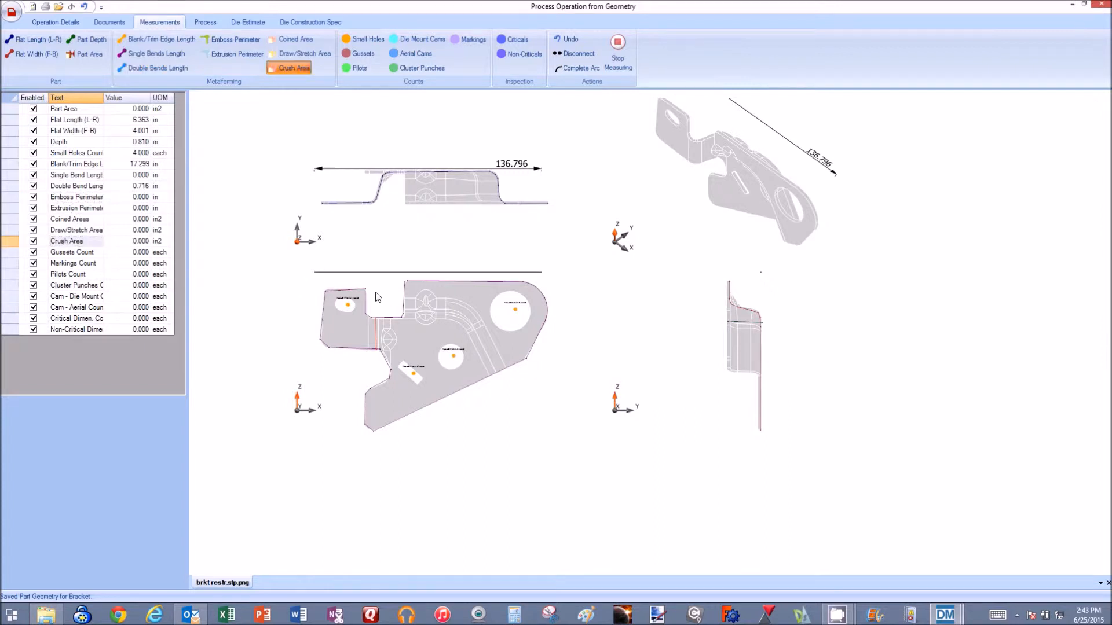
click(472, 297)
click(518, 371)
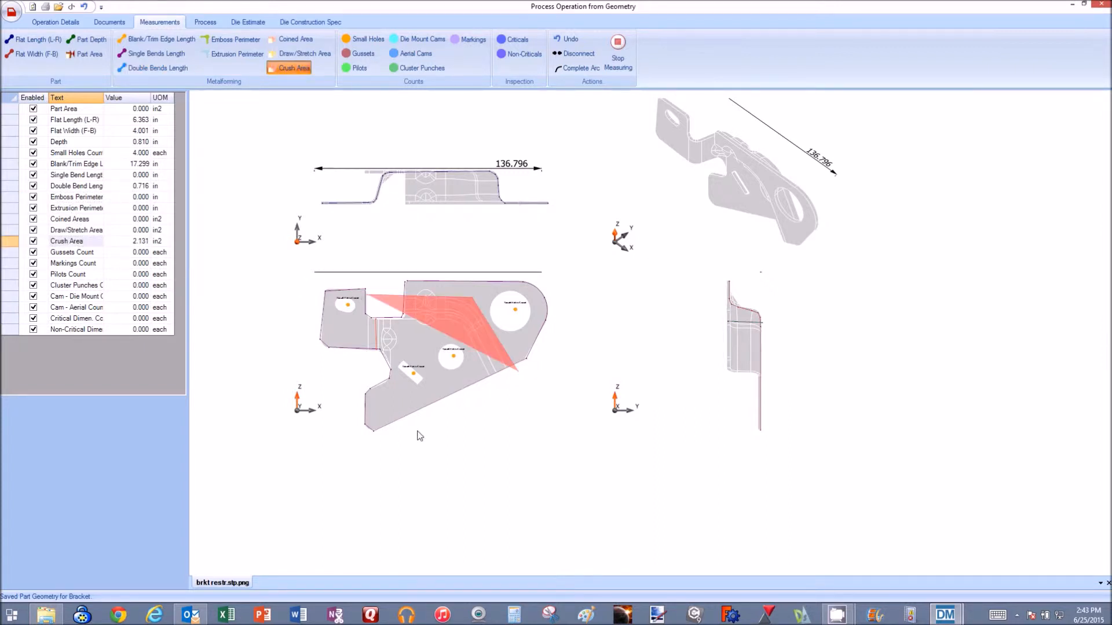
click(371, 442)
Mark the three gussets on the bracket's bends and one marking on the small tab in the front view.
click(70, 253)
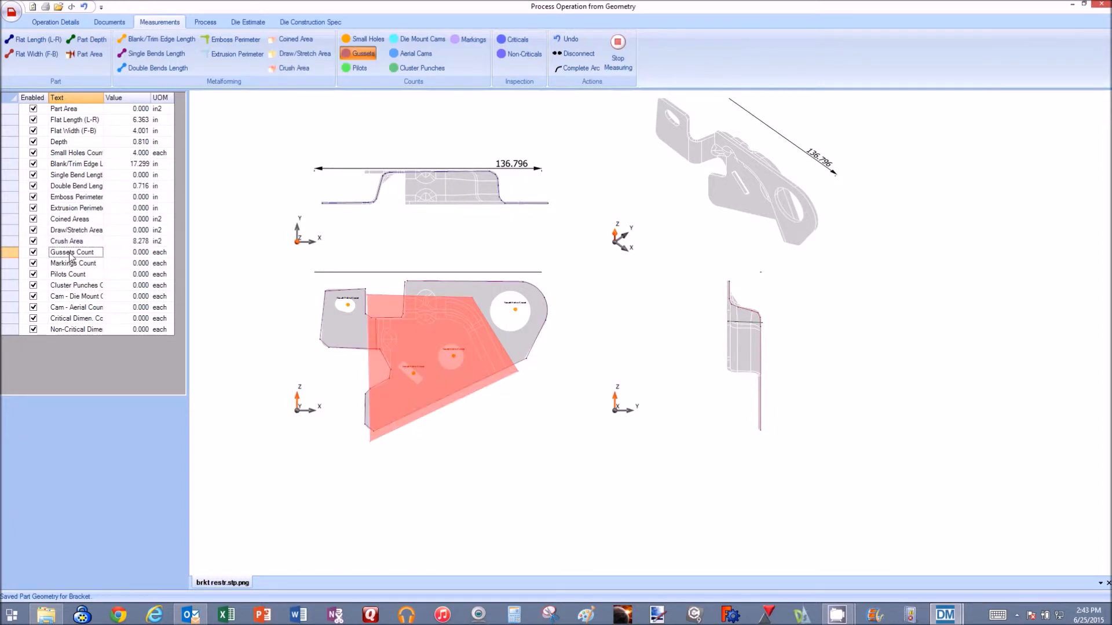
click(429, 294)
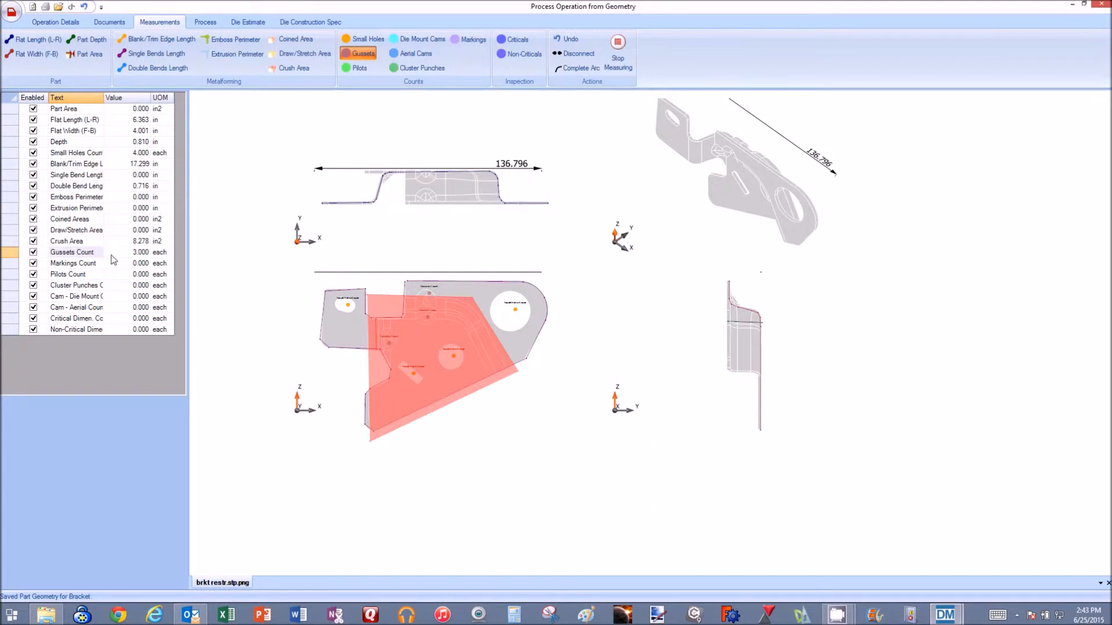
click(80, 264)
click(340, 321)
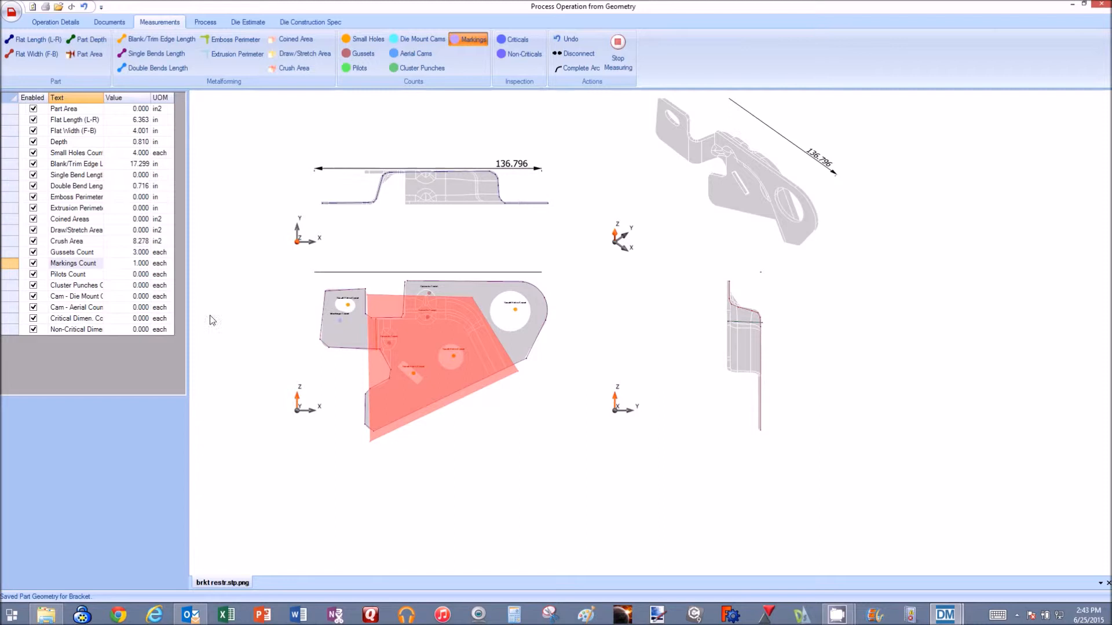
Mark twelve critical dimensions on the bracket's holes, slot and outer edges and its raised top face, and end measuring.
click(86, 319)
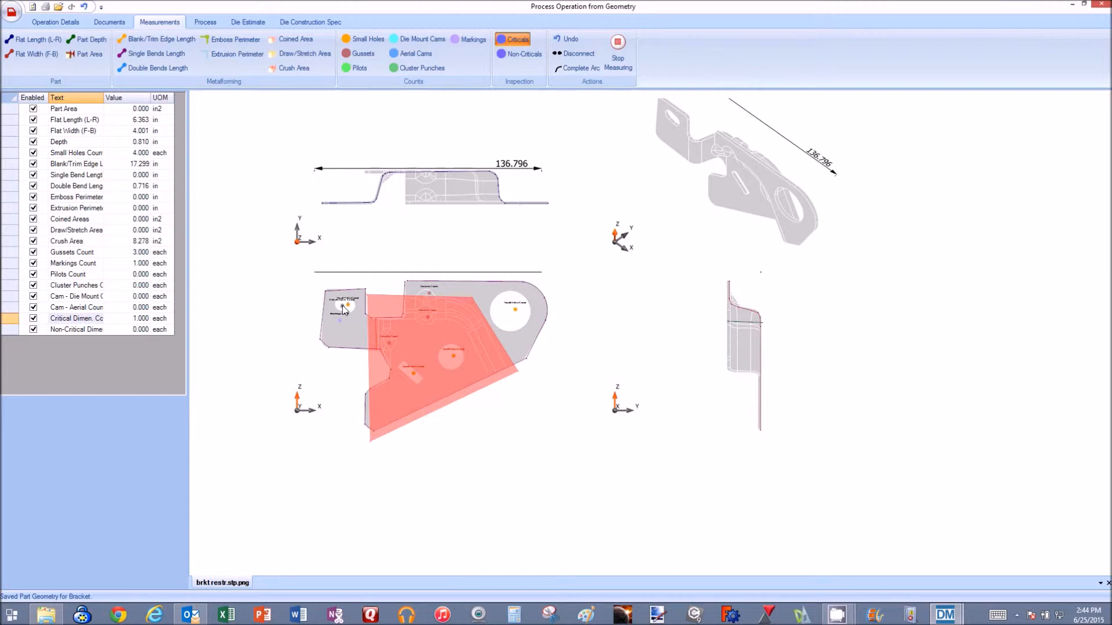
click(504, 308)
click(431, 282)
click(489, 379)
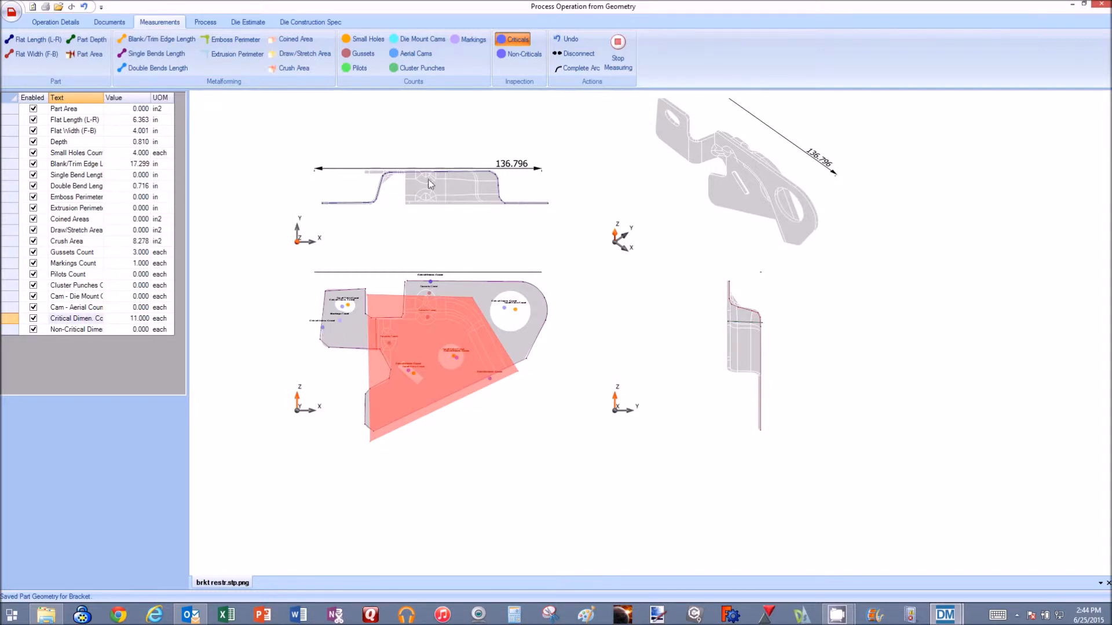
click(471, 171)
click(618, 54)
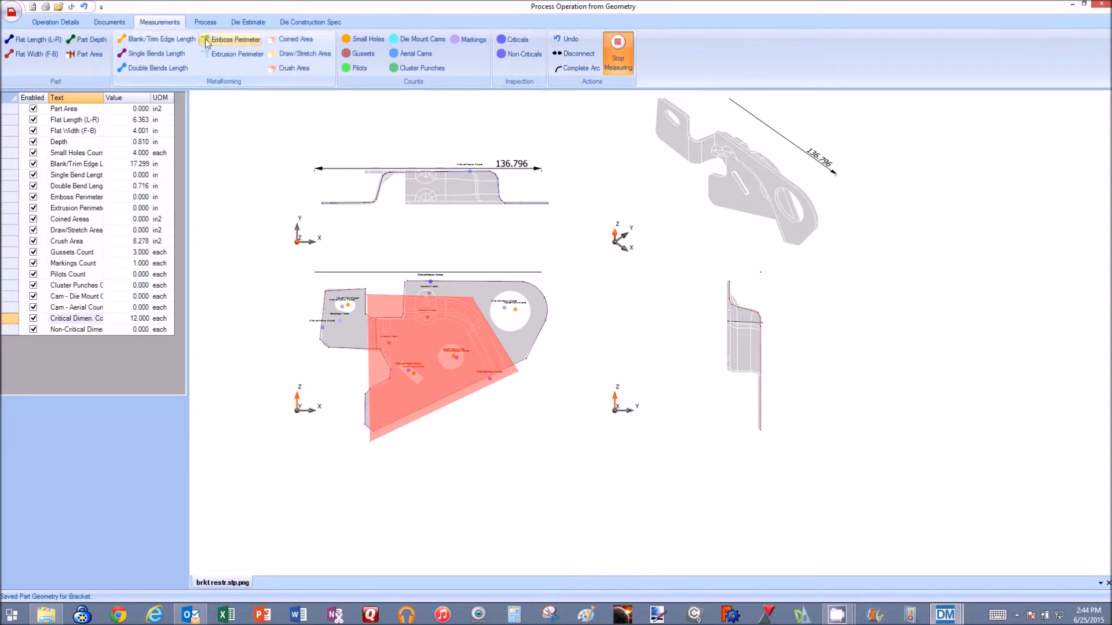
Set the part type to Complex Shape in the part processing settings.
click(205, 22)
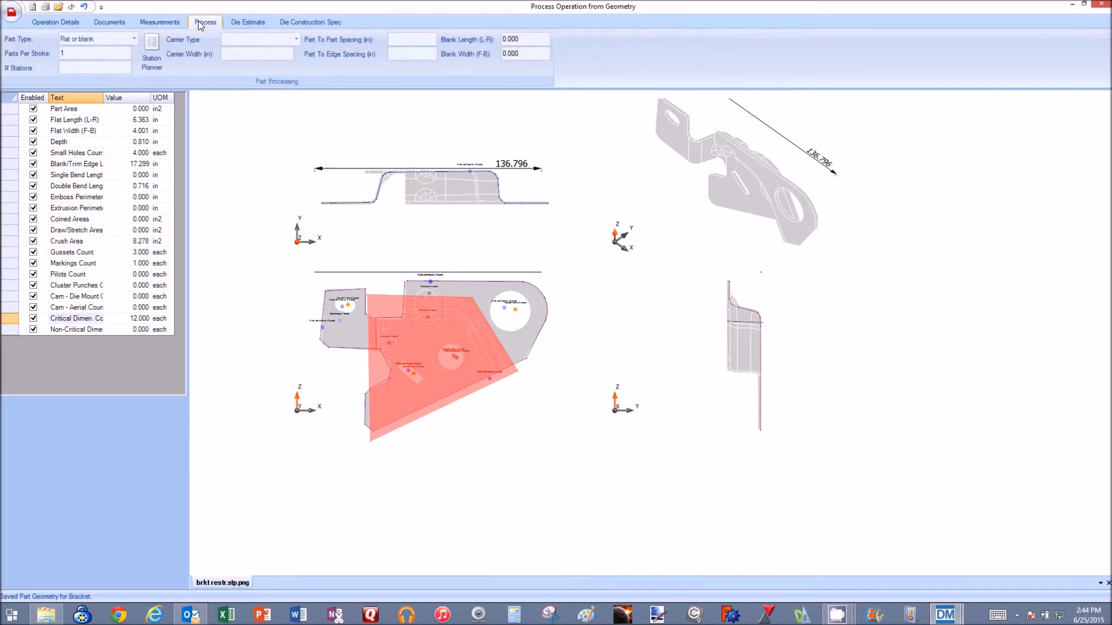
click(134, 39)
click(116, 57)
click(83, 54)
Add an Idle station after Double Bend in the auto-generated station plan and accept the 11-station process.
click(153, 46)
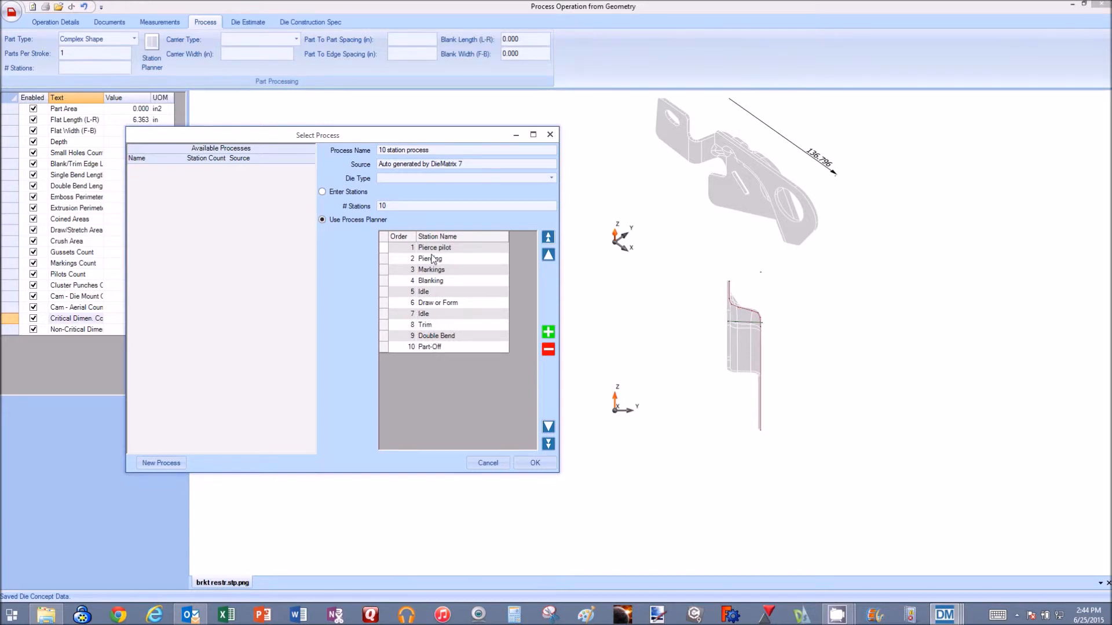
click(439, 336)
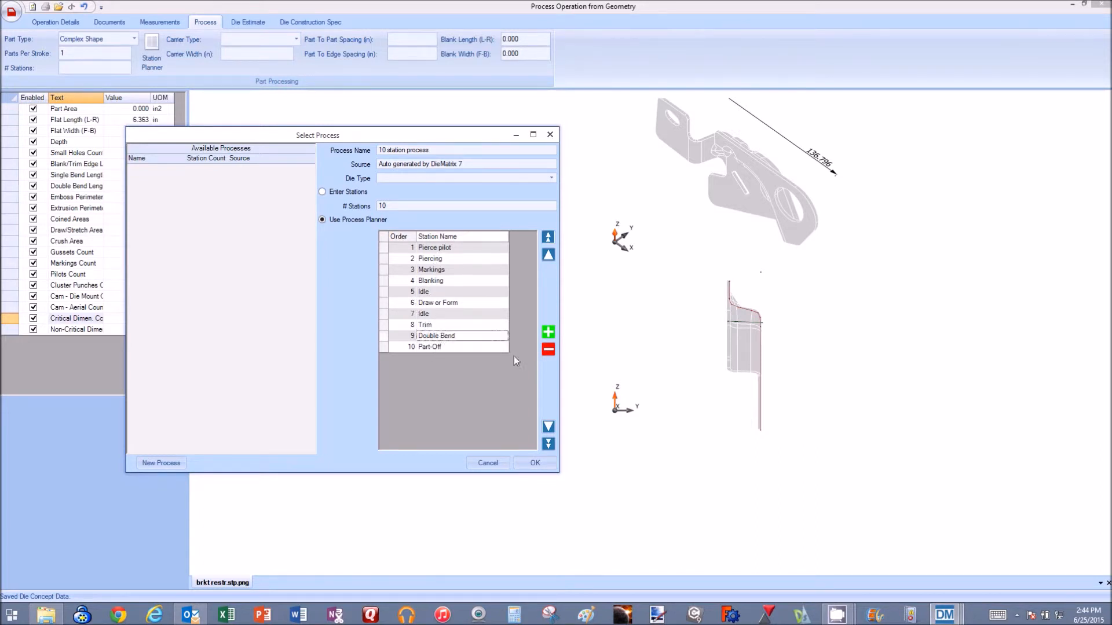
click(548, 332)
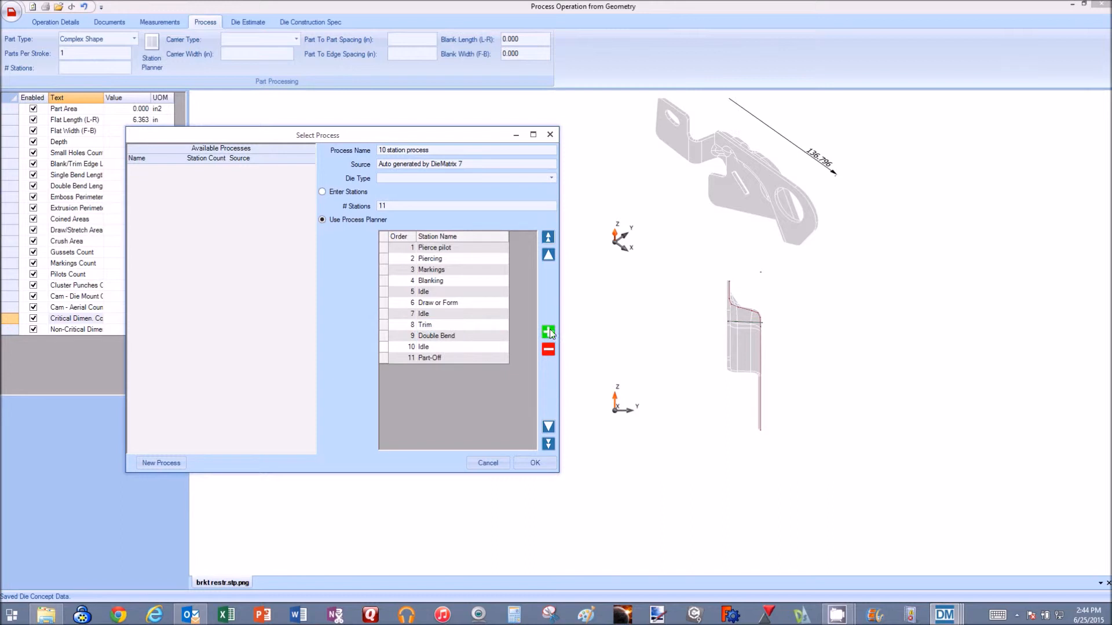
click(533, 462)
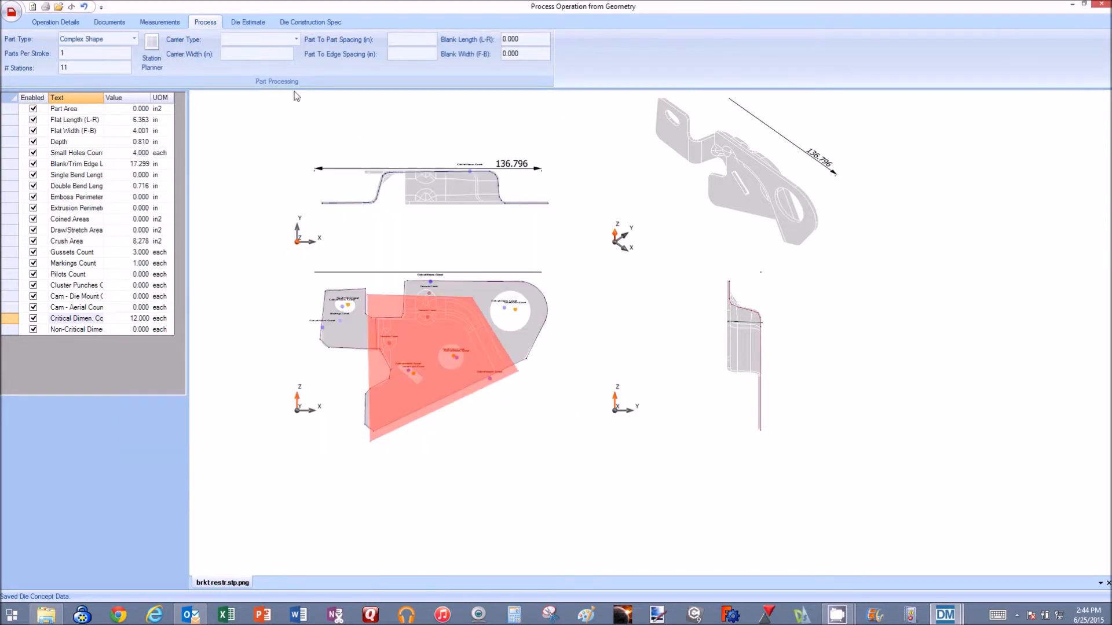
Choose Progressive Center Carrier with 0.5 in carrier width, 0.25 in part-to-part spacing and 0.2 in part-to-edge spacing.
click(295, 40)
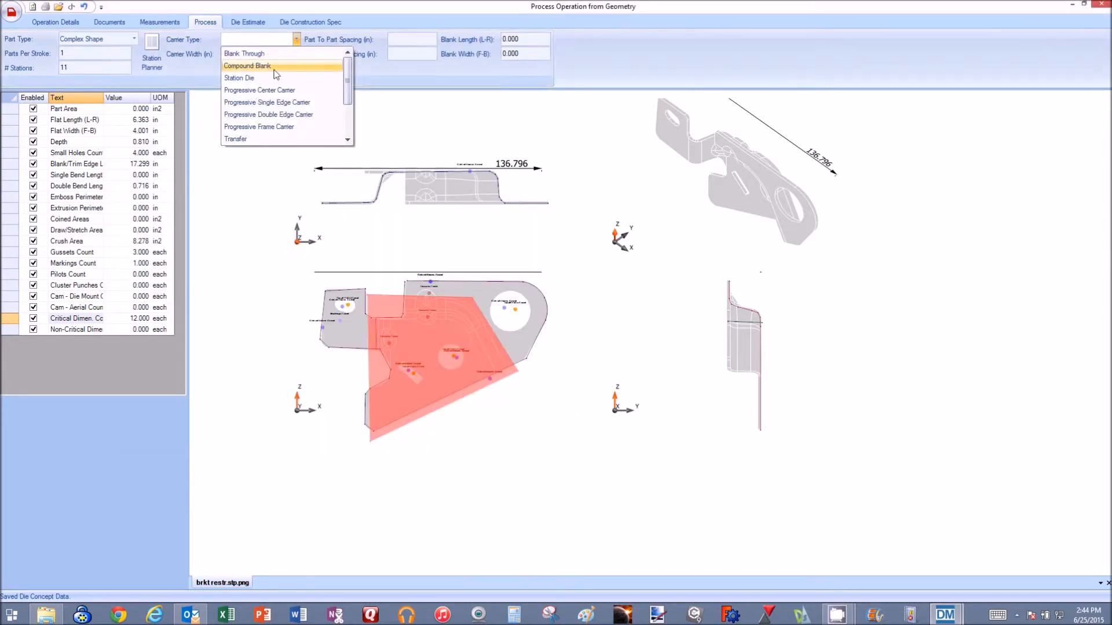
click(273, 91)
click(277, 53)
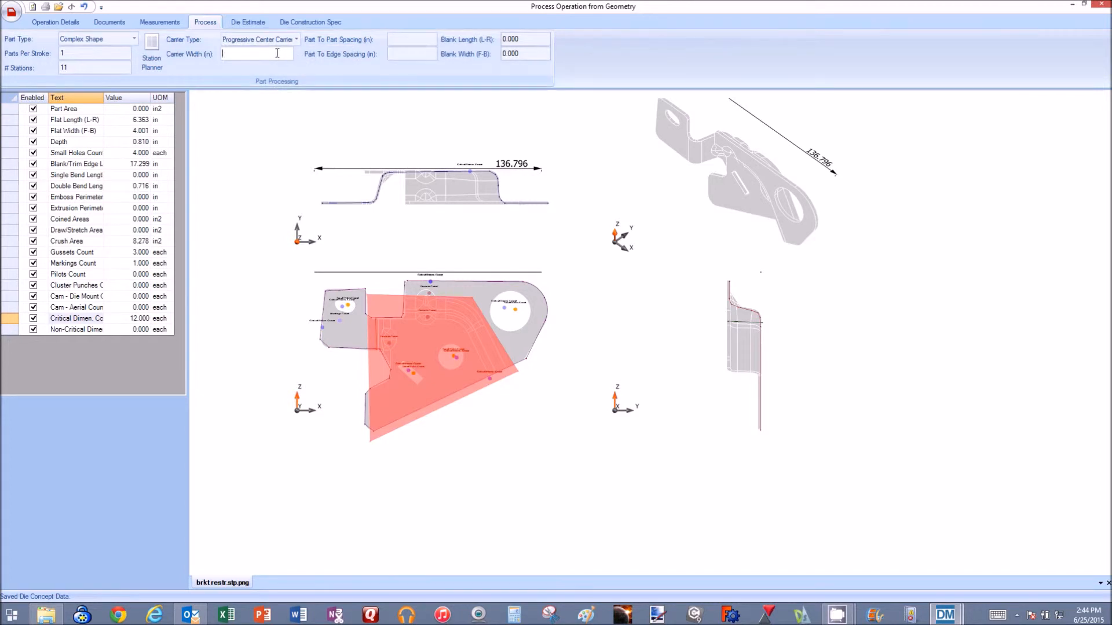
click(410, 38)
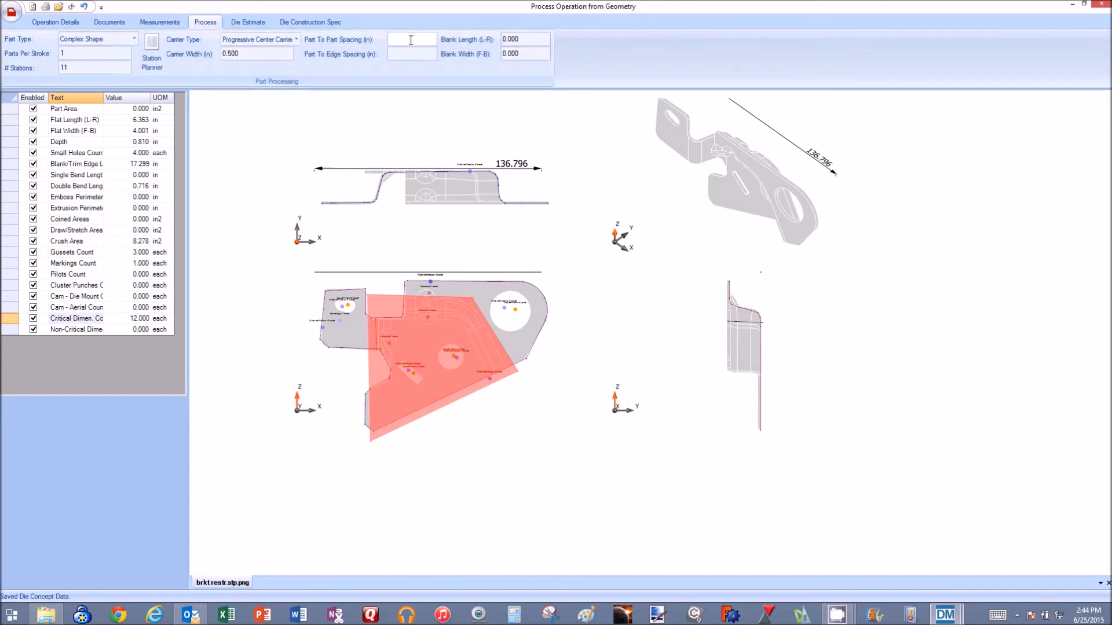
text(.25)
click(414, 53)
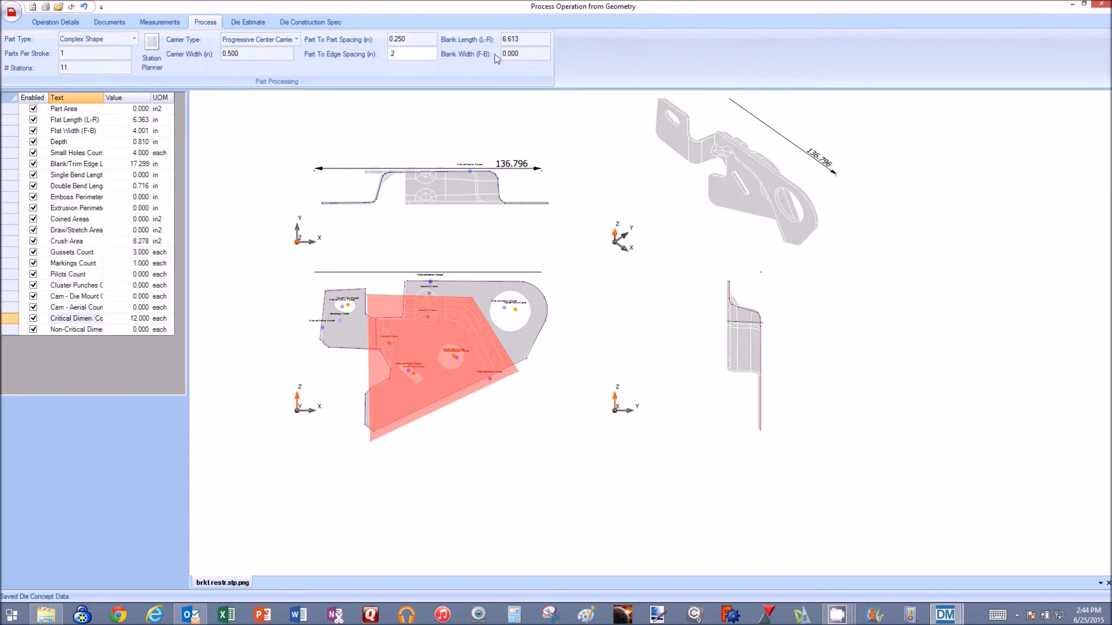
key(Tab)
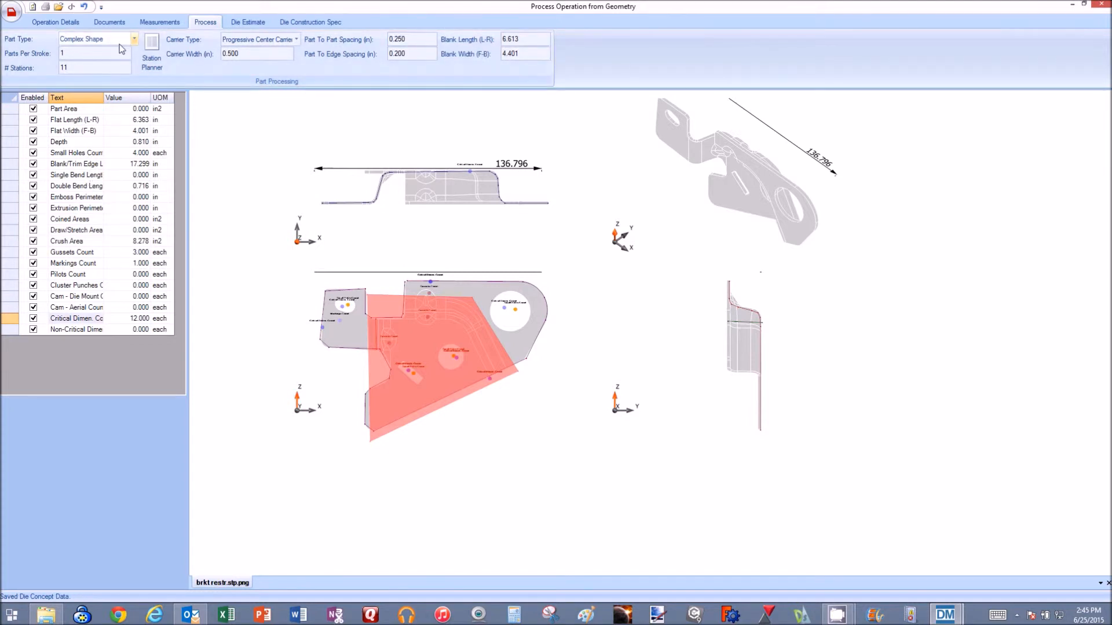
Start the die estimate with the defaults set that loads the Trainingco cost, labor, MRR, wire EDM and profit rates.
click(249, 23)
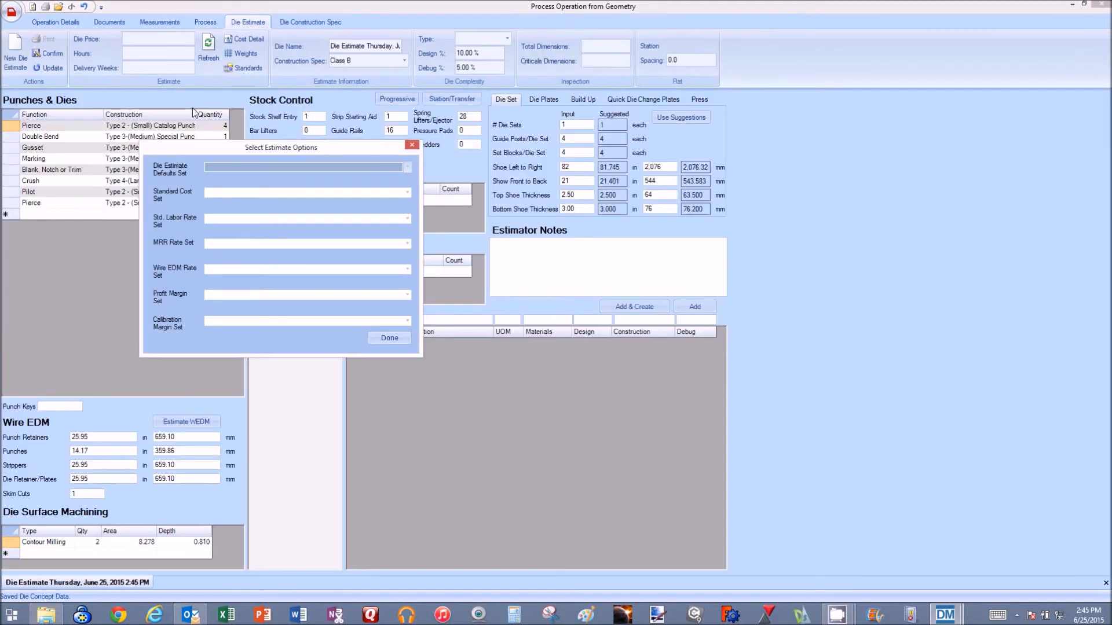
click(408, 167)
click(258, 191)
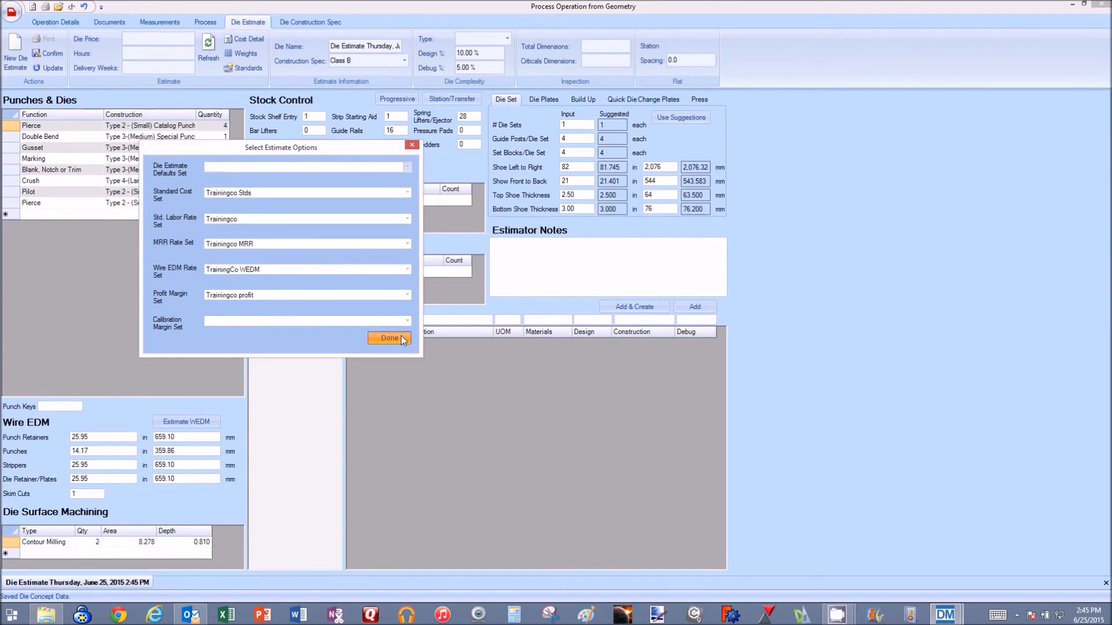
click(399, 336)
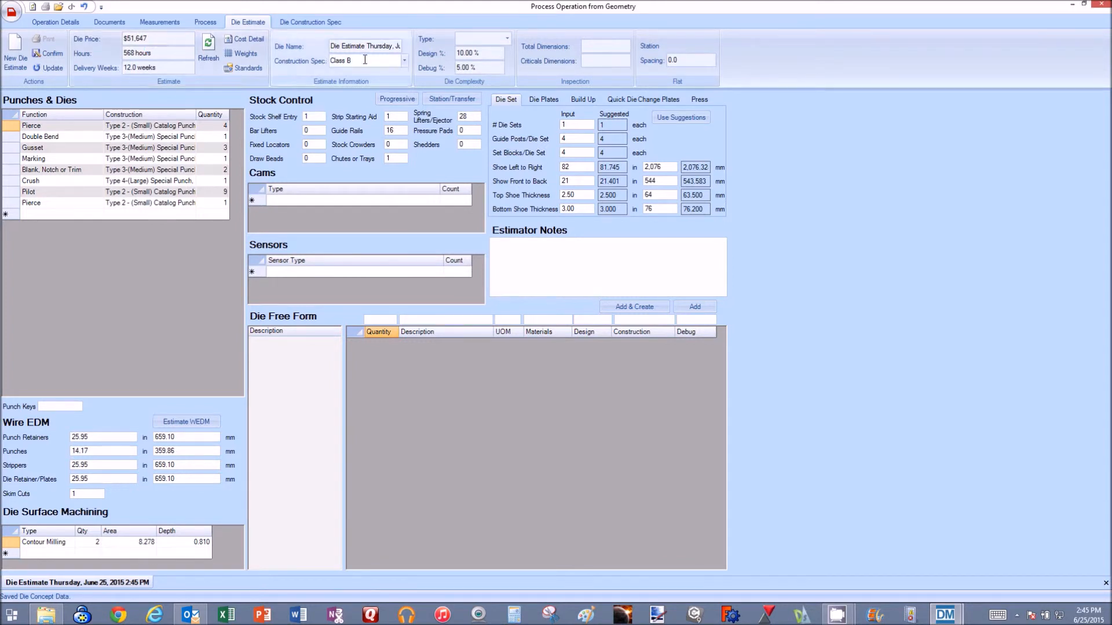
Change the construction spec to Class A, review its construction details and recalculate the estimate.
click(406, 61)
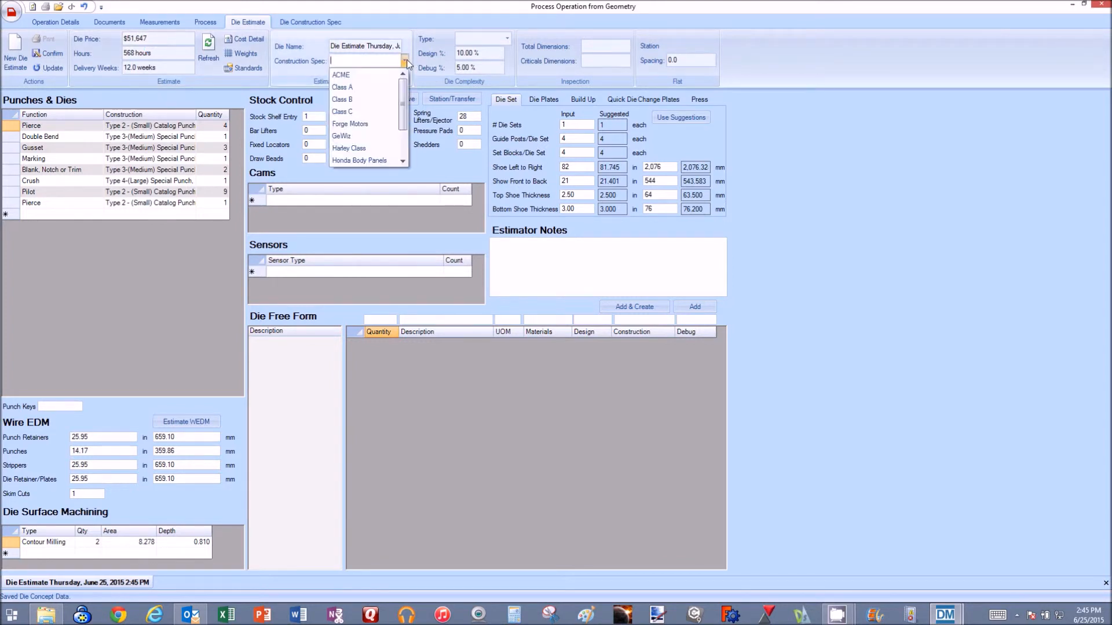
click(362, 87)
click(312, 23)
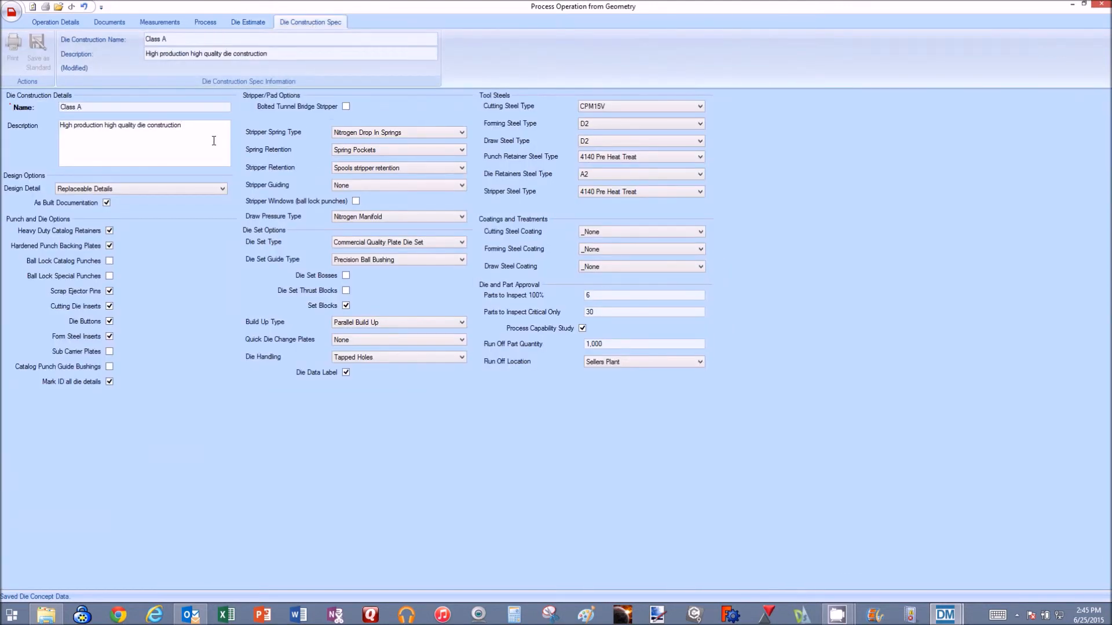
click(248, 22)
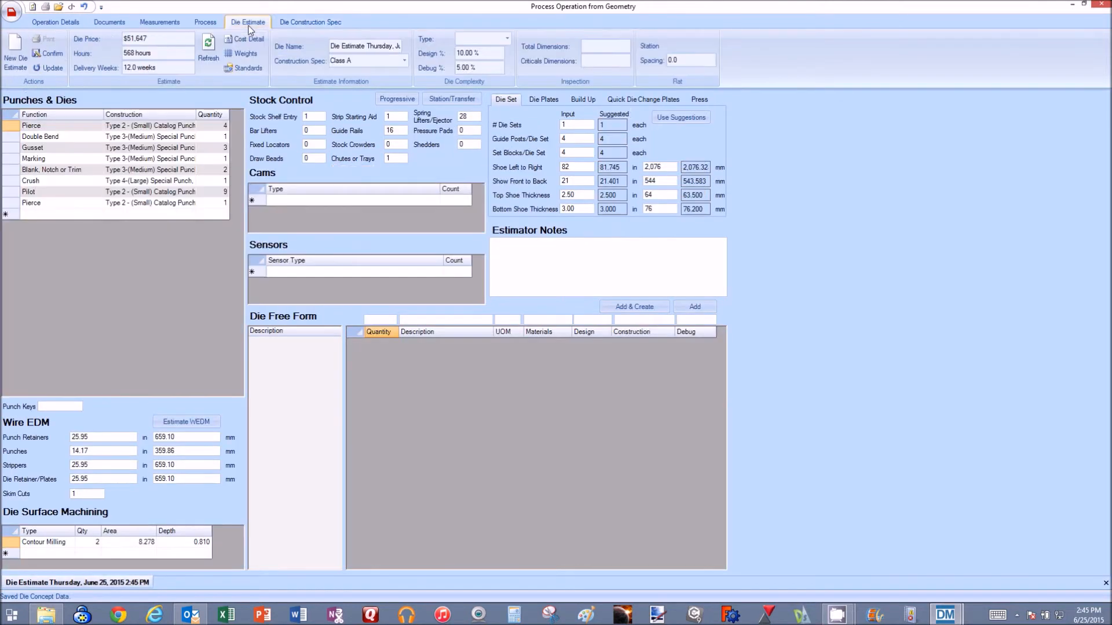
click(209, 48)
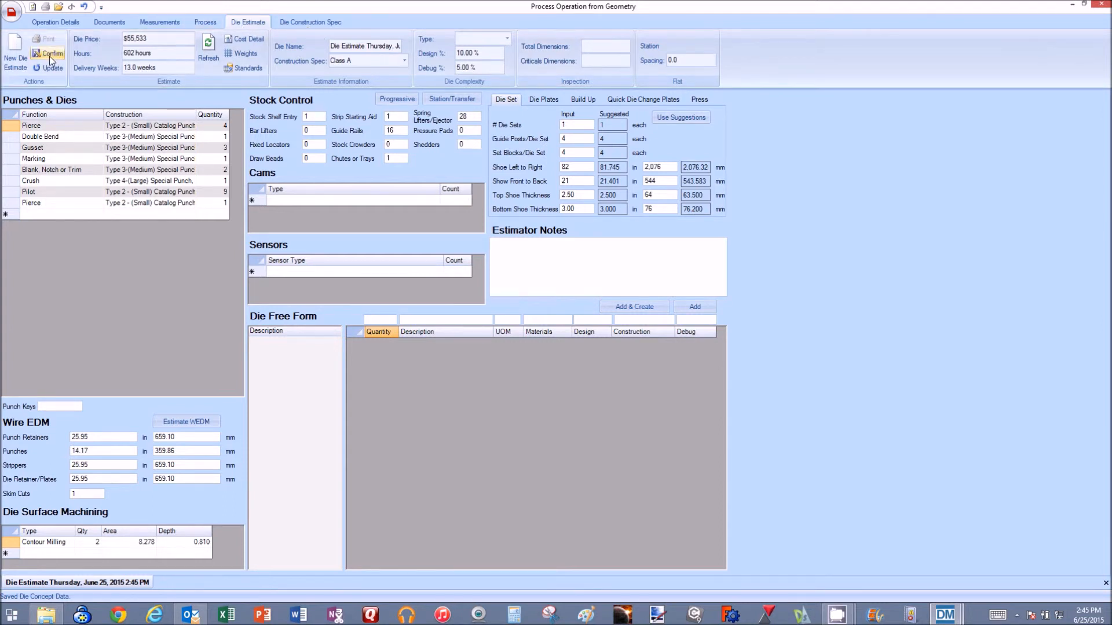
Review the die's weights and tonnages.
click(242, 54)
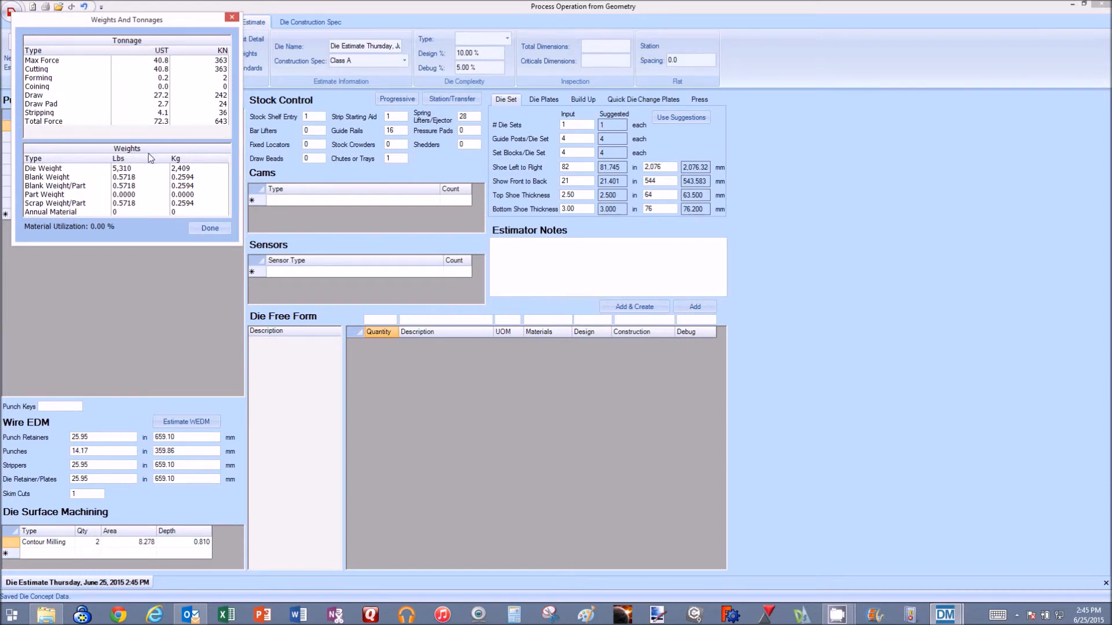
click(233, 19)
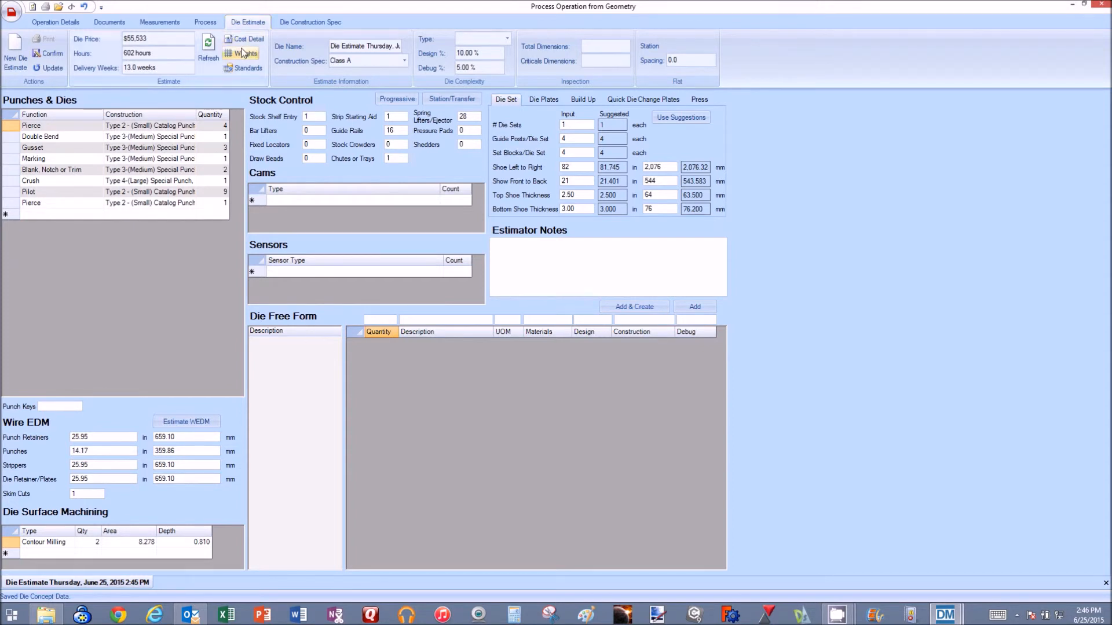
Set the standard labor rate set to Korea in the estimate options and recalculate the die price.
click(242, 69)
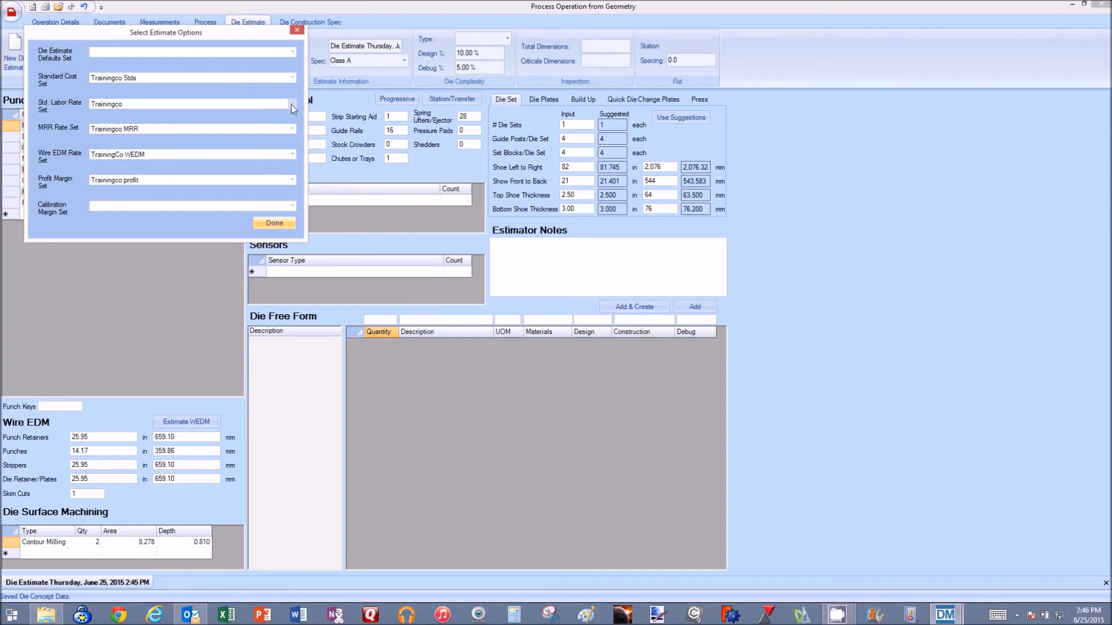
click(292, 105)
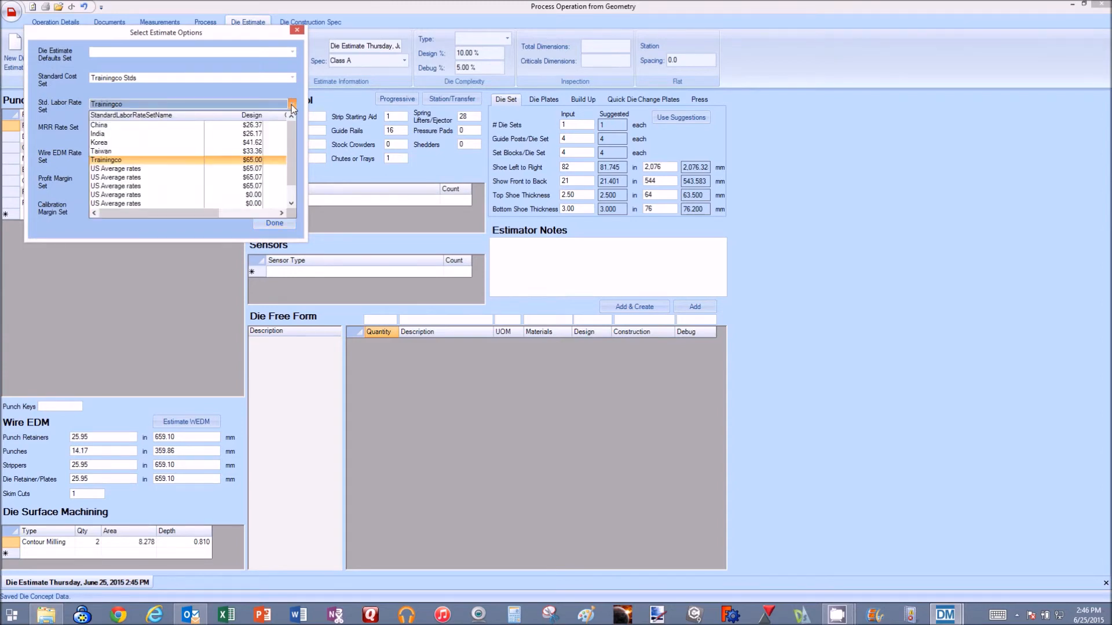
click(144, 144)
click(273, 223)
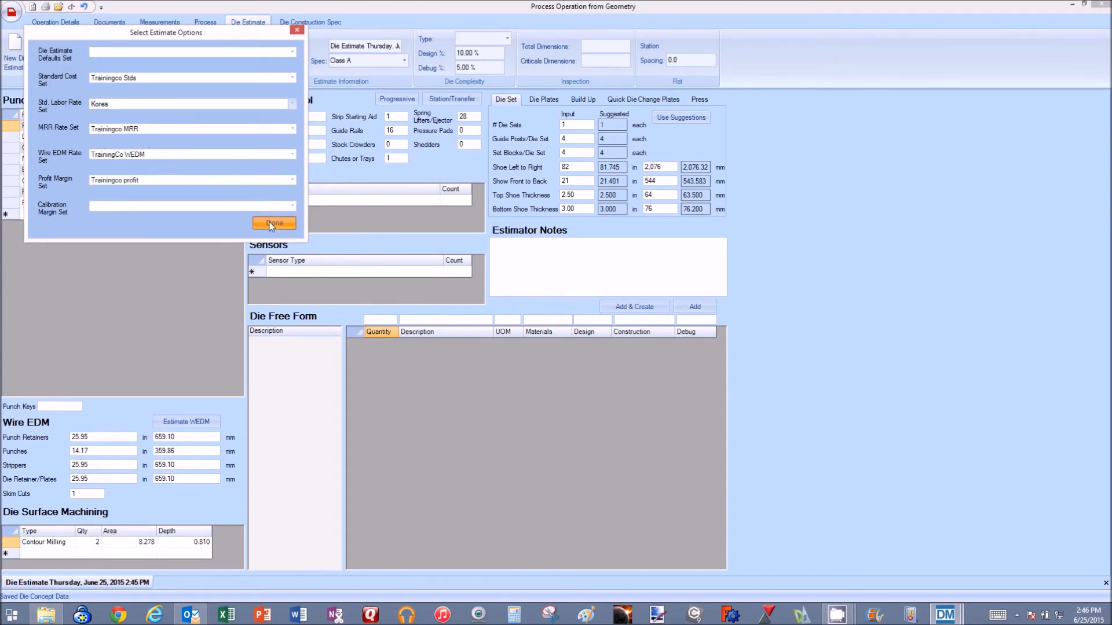
click(210, 41)
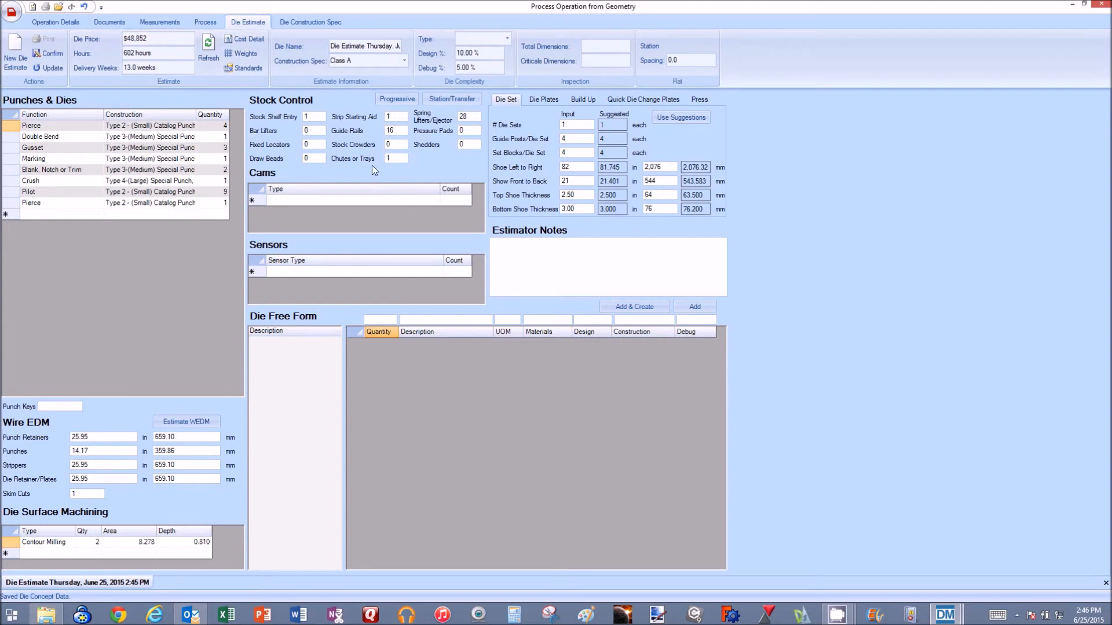
Confirm the die estimate with its proposed description, cost and delivery, leaving the estimate name blank.
click(44, 54)
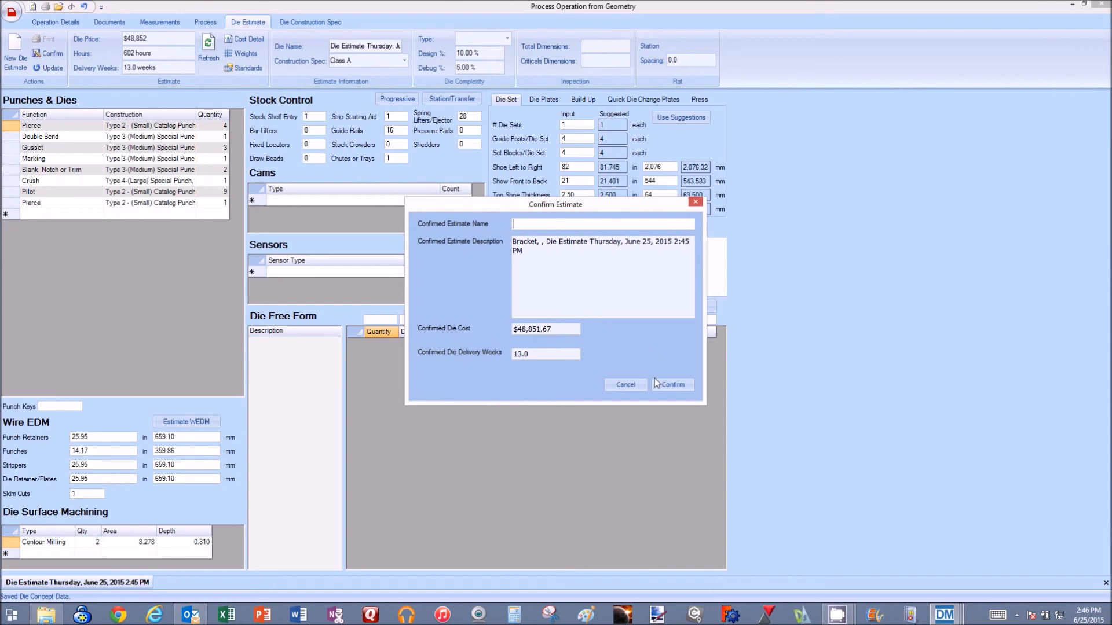
click(669, 385)
click(585, 347)
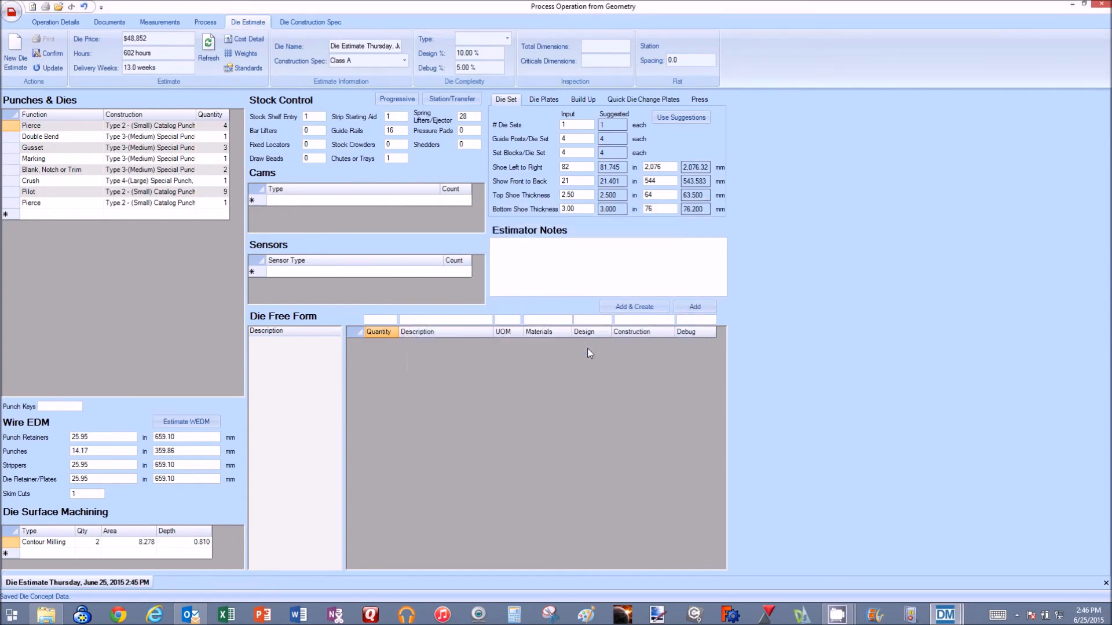
Return to the DieMatrix Desktop main window, list the confirmed estimates and select the new Bracket estimate.
click(1074, 7)
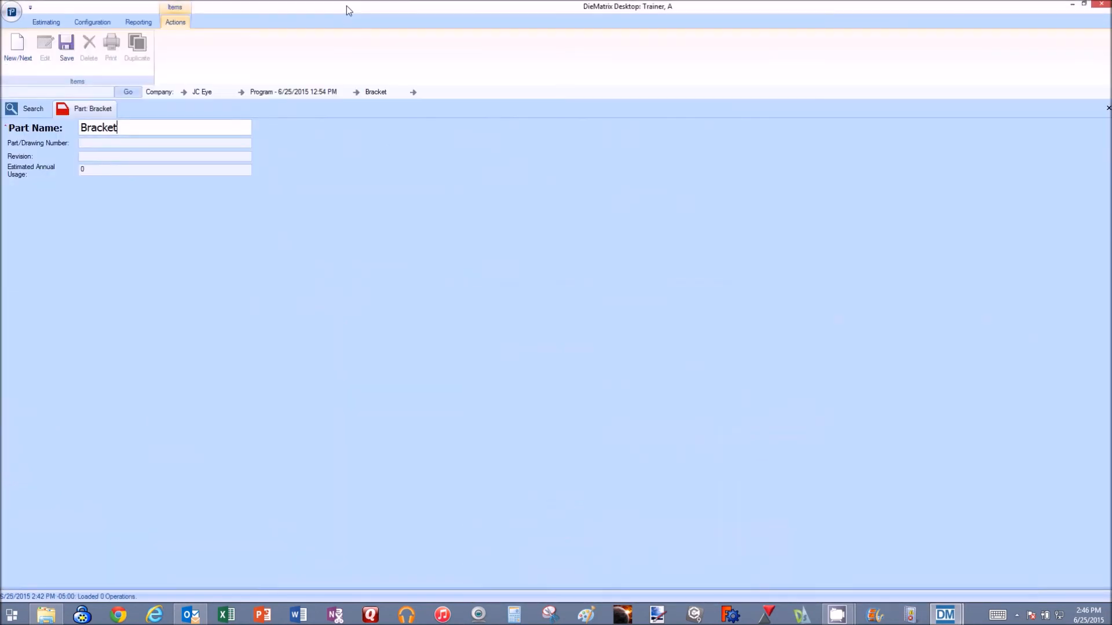
click(139, 22)
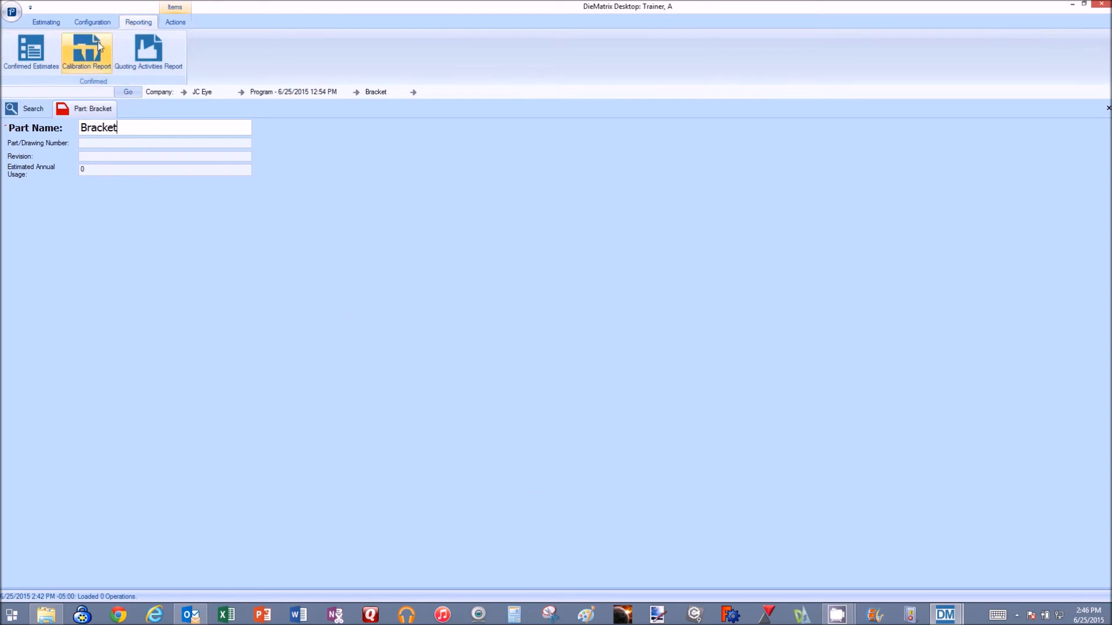
click(31, 52)
click(229, 146)
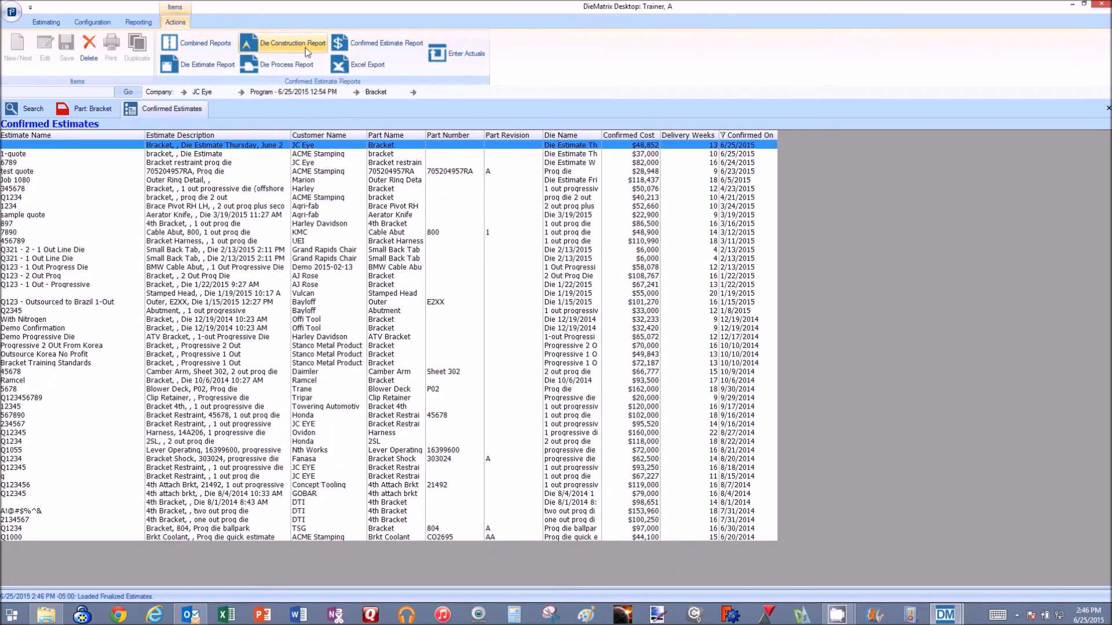
Generate the combined report for the selected estimate and examine its confirmed estimate, process, planner, cost detail and construction pages.
click(223, 46)
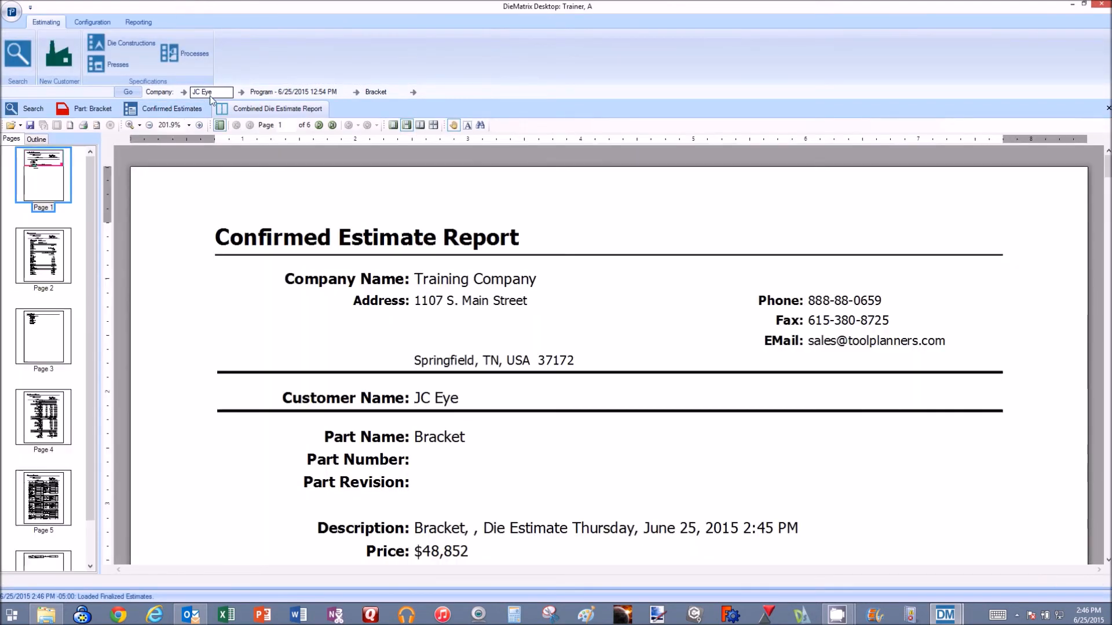
click(149, 125)
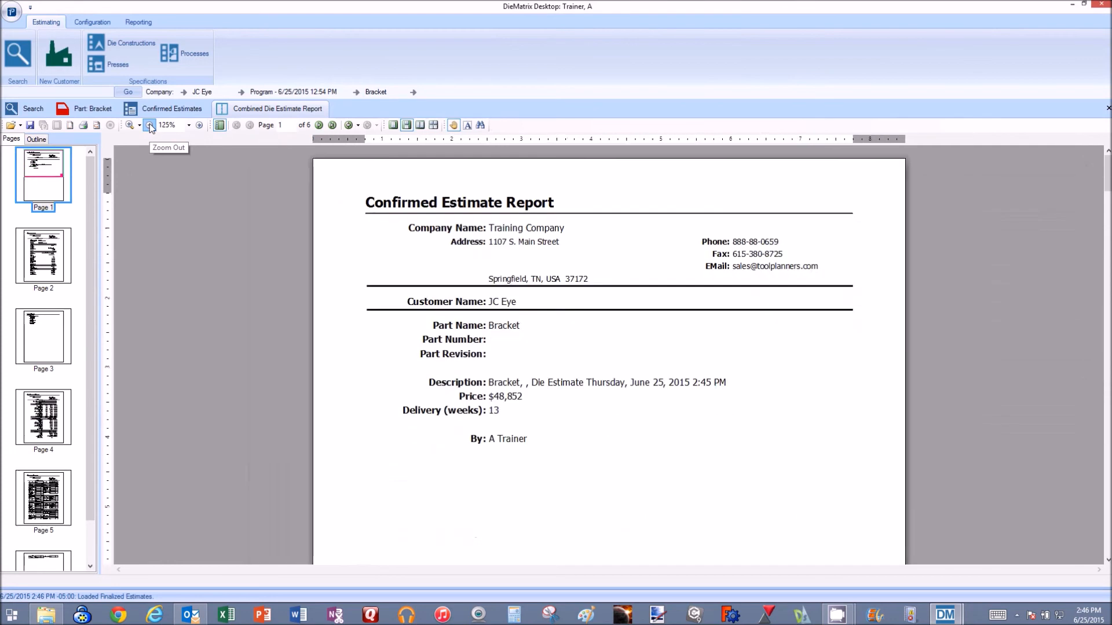
click(55, 257)
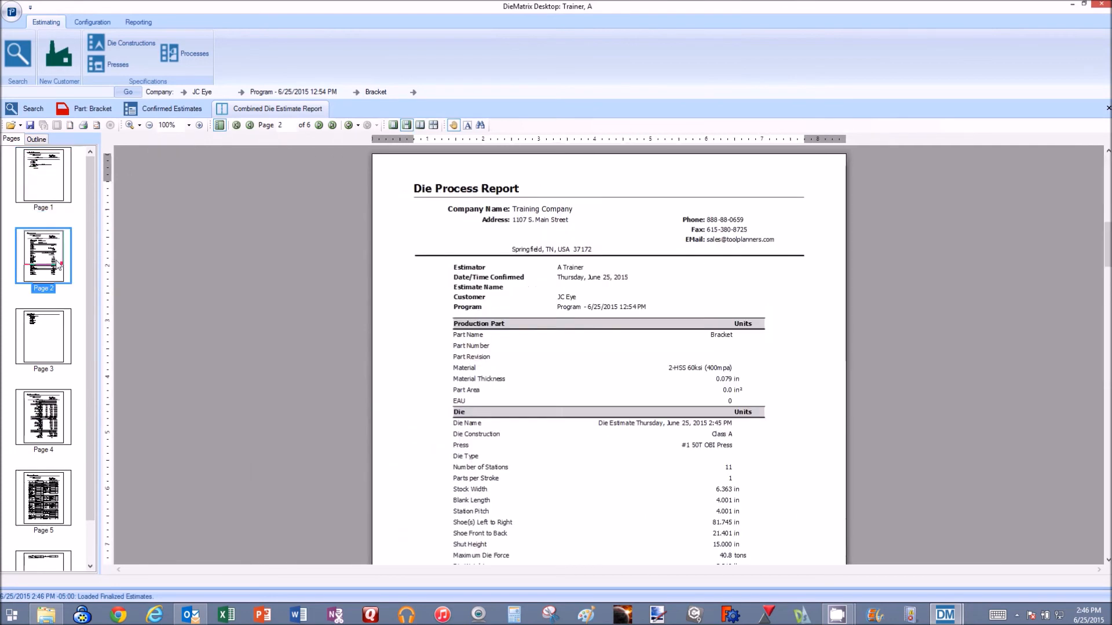
click(48, 327)
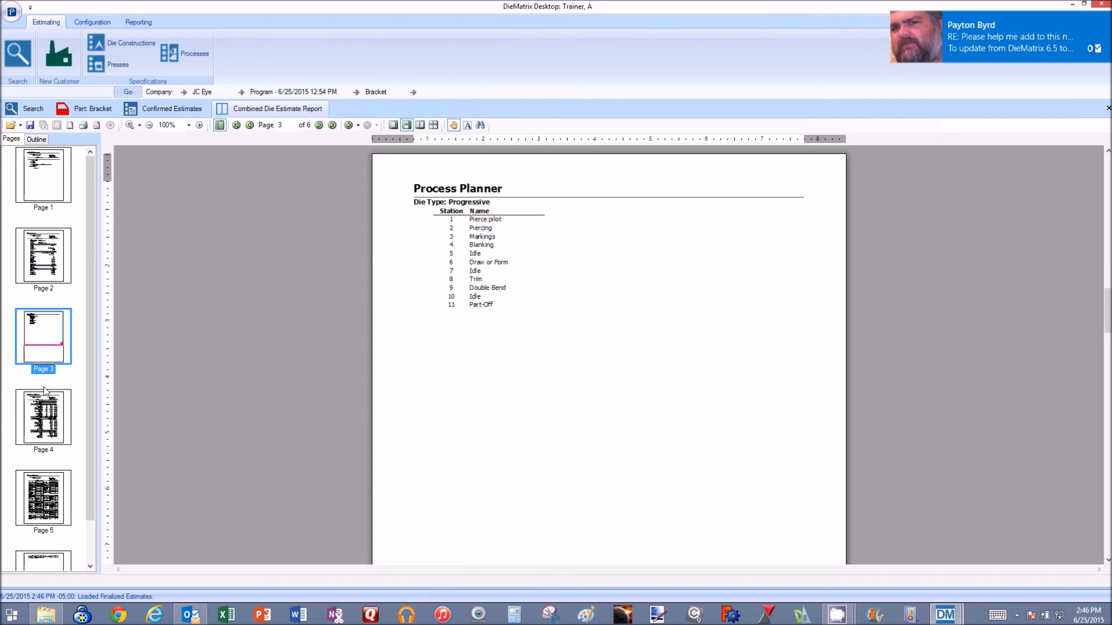
click(45, 406)
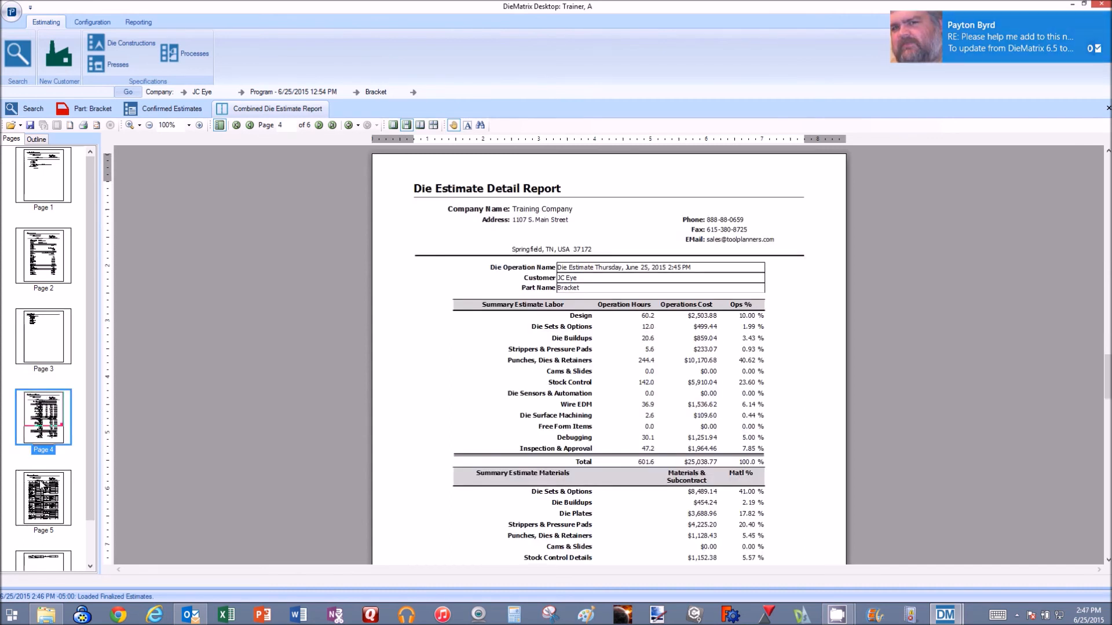
click(43, 485)
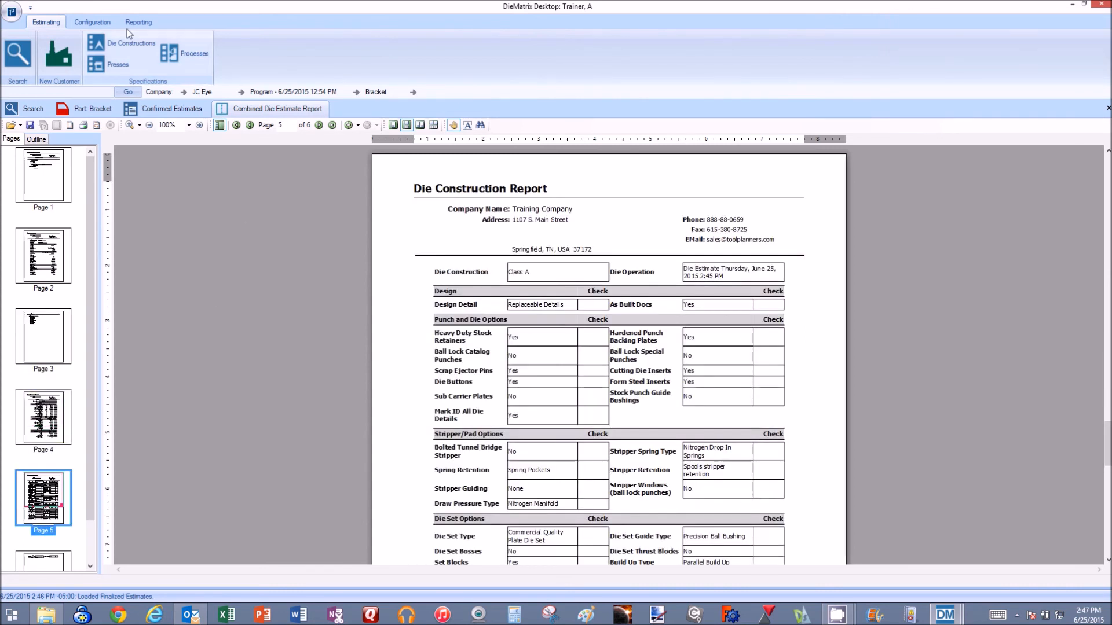
Open a new search and look up all customers.
click(95, 24)
click(47, 22)
click(19, 56)
click(132, 130)
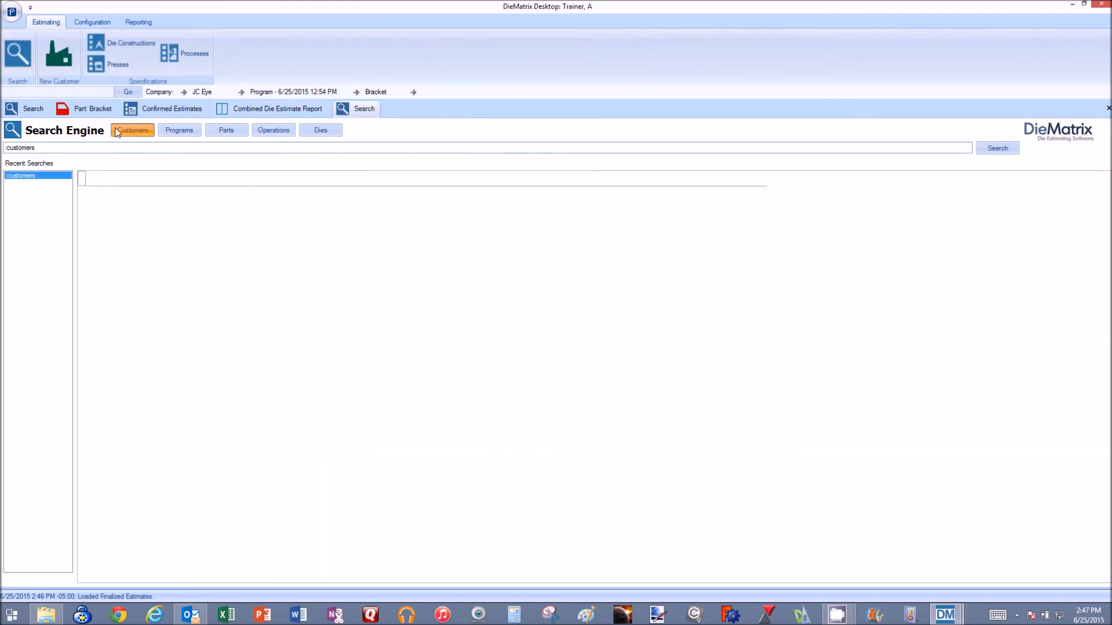